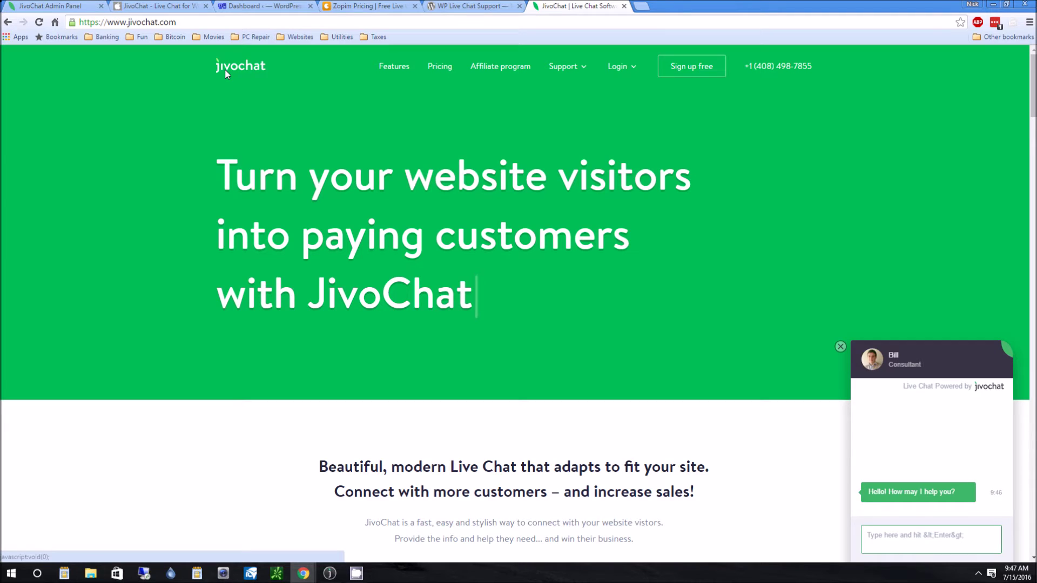
# Search the plugin directory of the snecsllc.com WordPress dashboard for "jivochat".
pyautogui.click(254, 4)
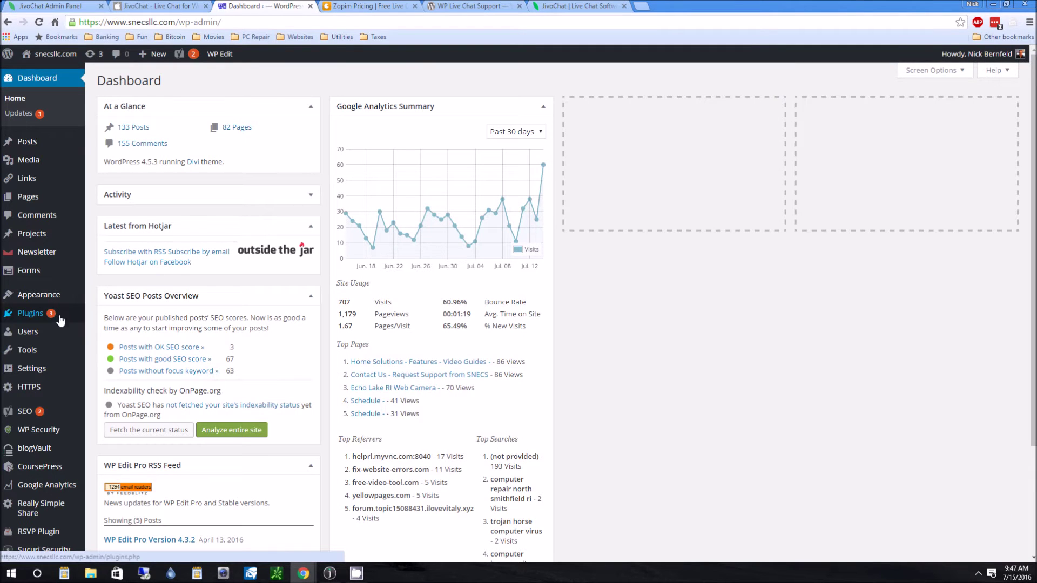
pyautogui.click(120, 328)
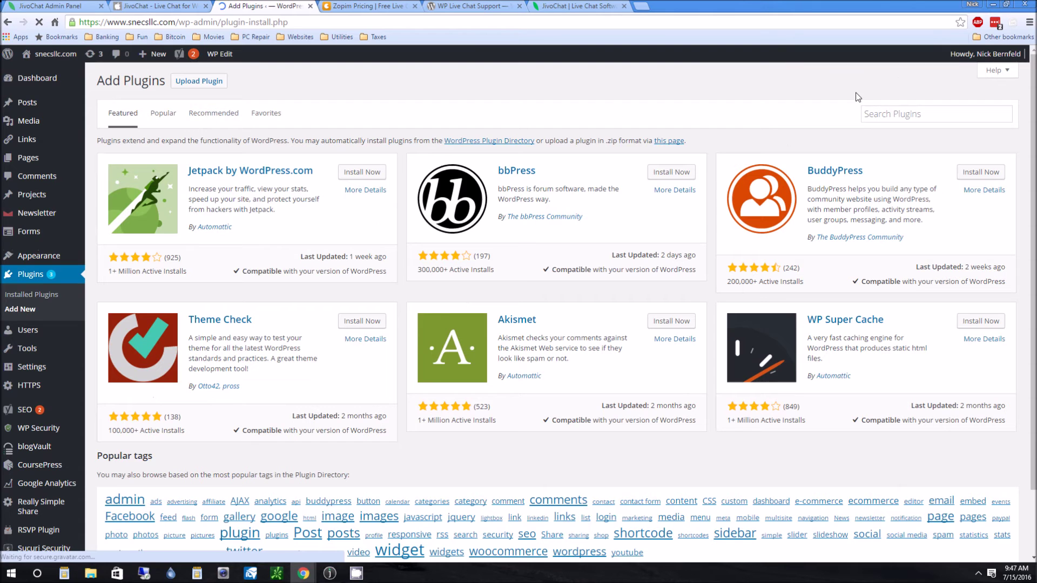
pyautogui.click(876, 112)
pyautogui.write('jivo')
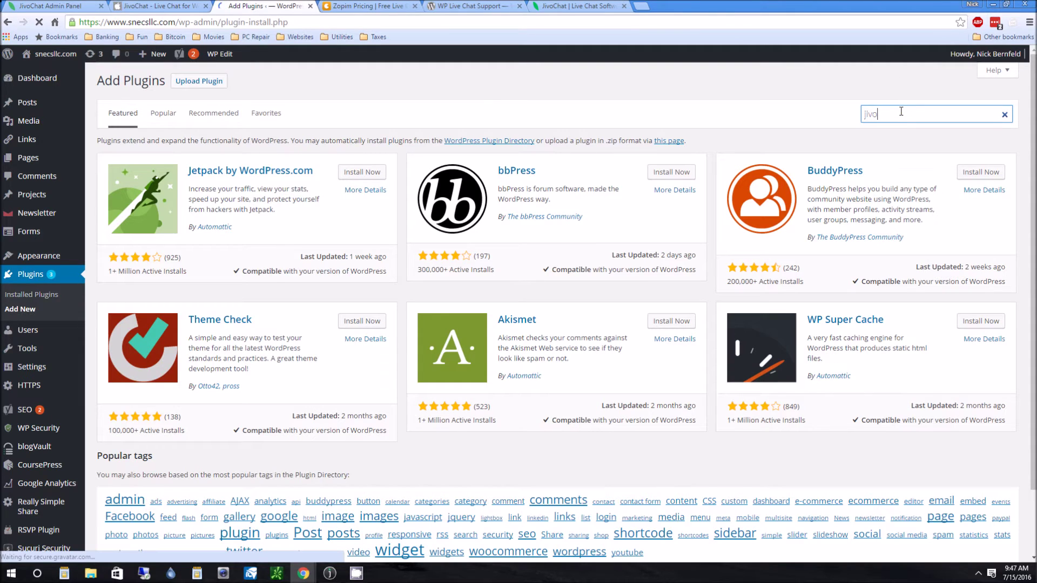
pyautogui.write('chat')
pyautogui.press('Return')
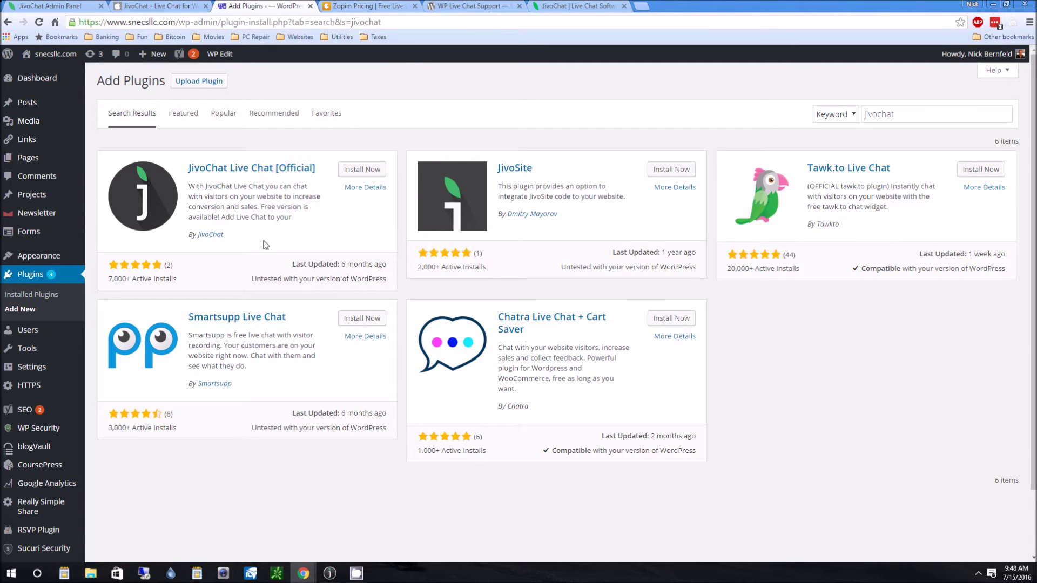
# Switch to the JivoChat admin panel and review the full list of agents with their chat counts and online times.
pyautogui.click(125, 6)
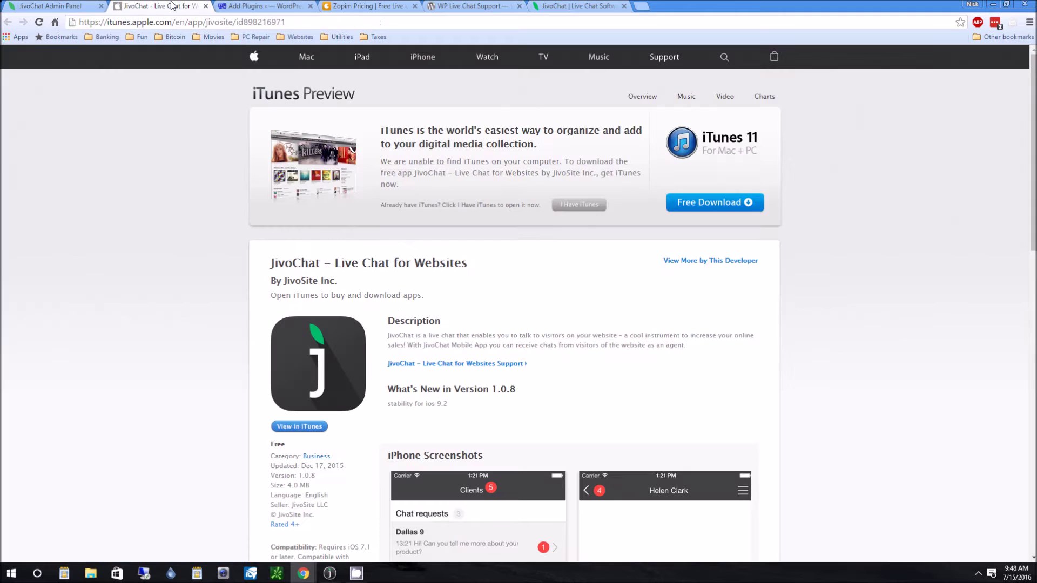
pyautogui.click(78, 6)
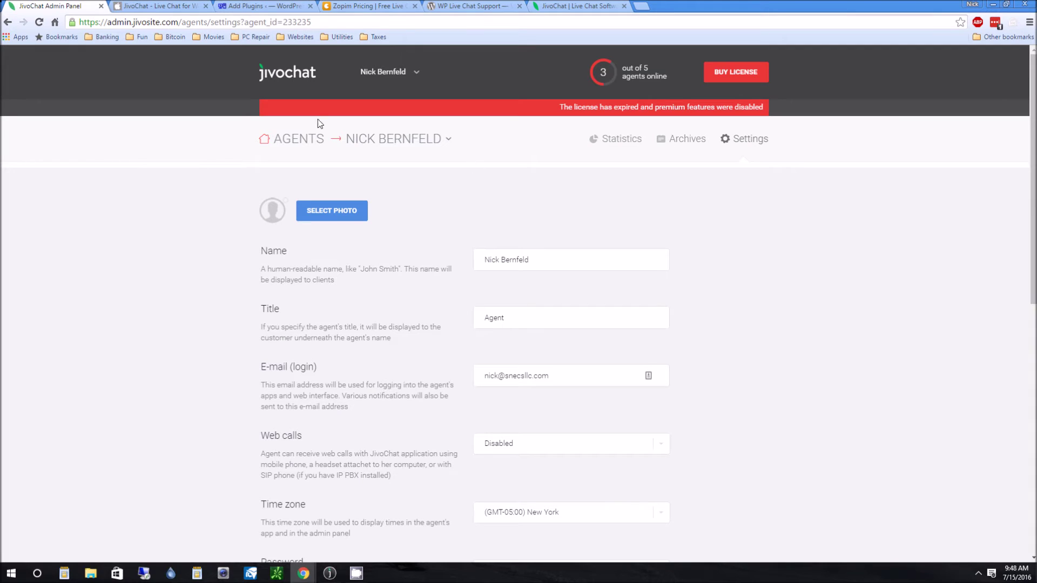
pyautogui.click(300, 142)
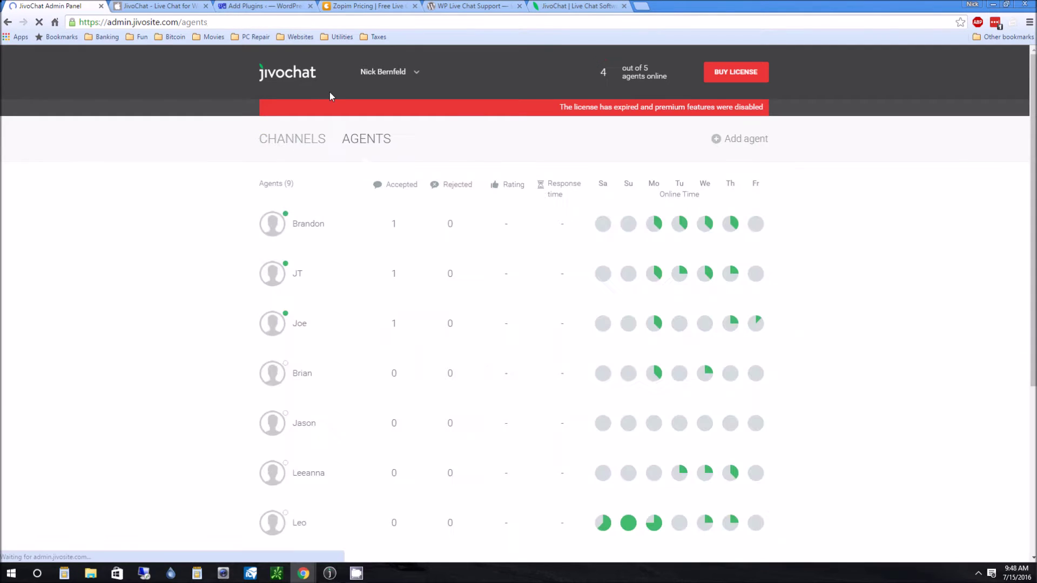
pyautogui.scroll(-5, 437, 233)
pyautogui.scroll(5, 456, 261)
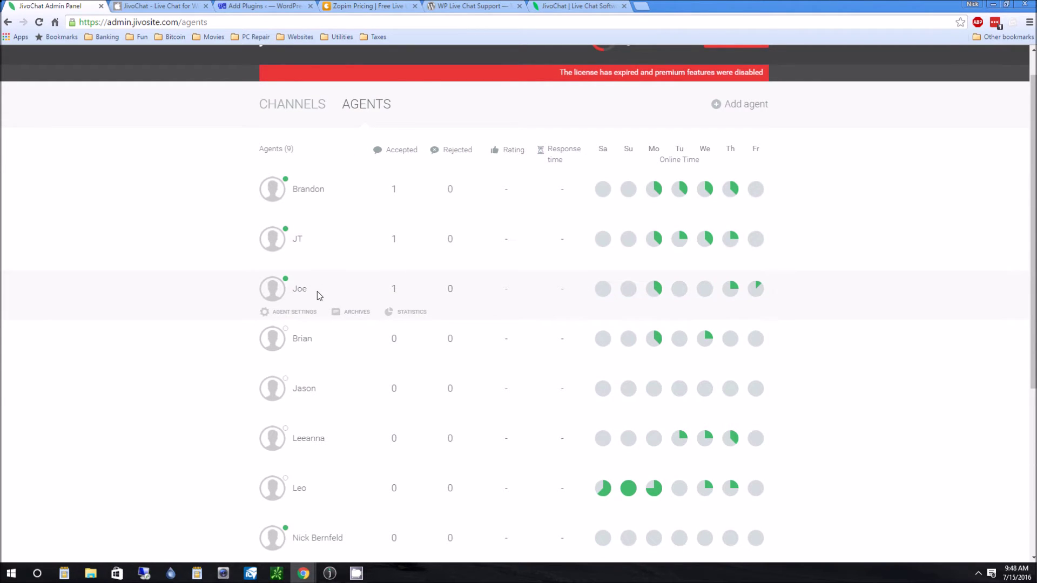
pyautogui.scroll(-1, 424, 205)
pyautogui.scroll(-5, 424, 209)
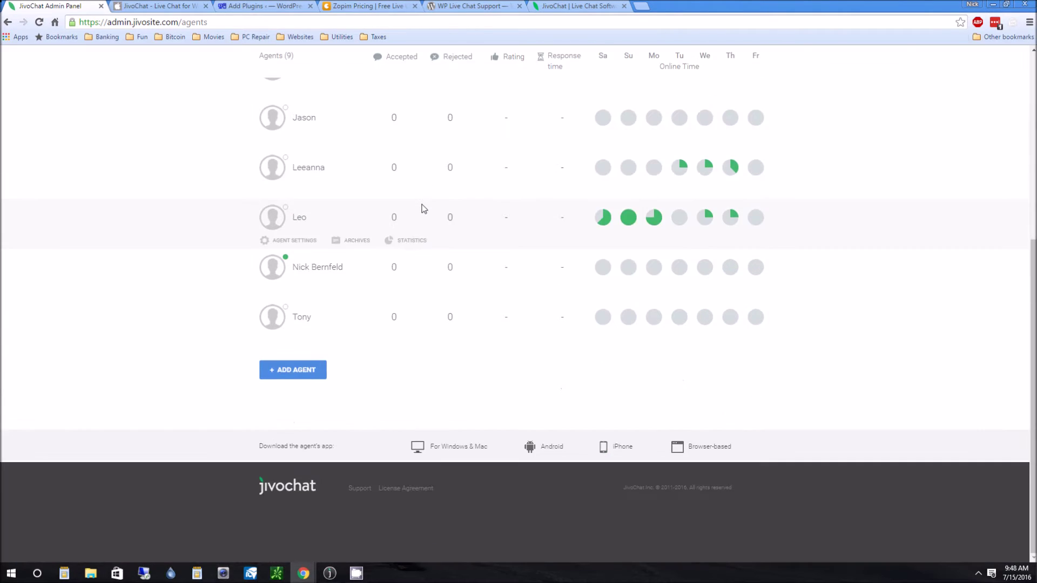
# Review the connected websites under the communication channels and open the JivoSite desktop agent app.
pyautogui.scroll(6, 424, 218)
pyautogui.click(291, 142)
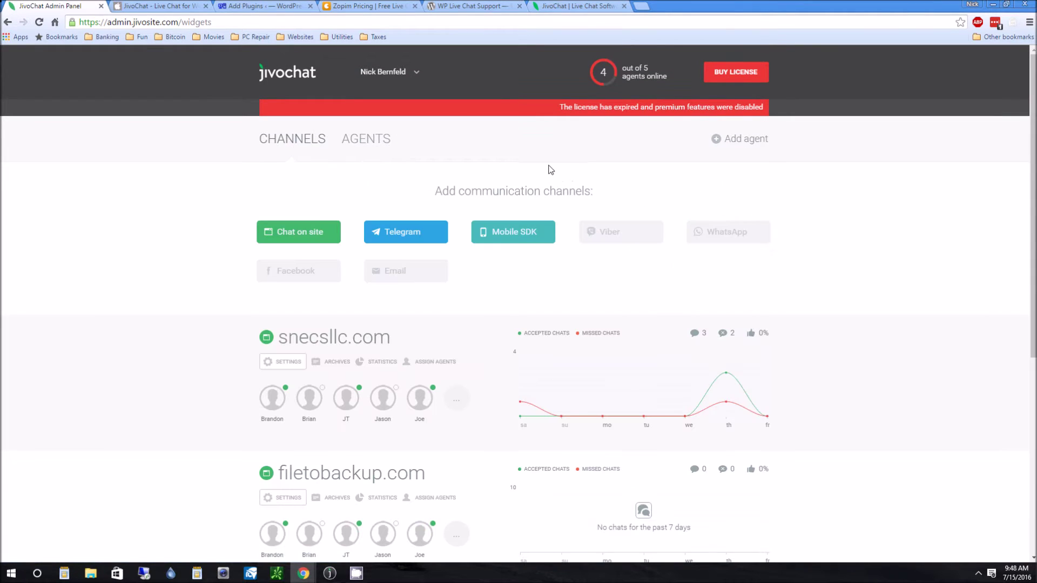
pyautogui.scroll(-2, 546, 171)
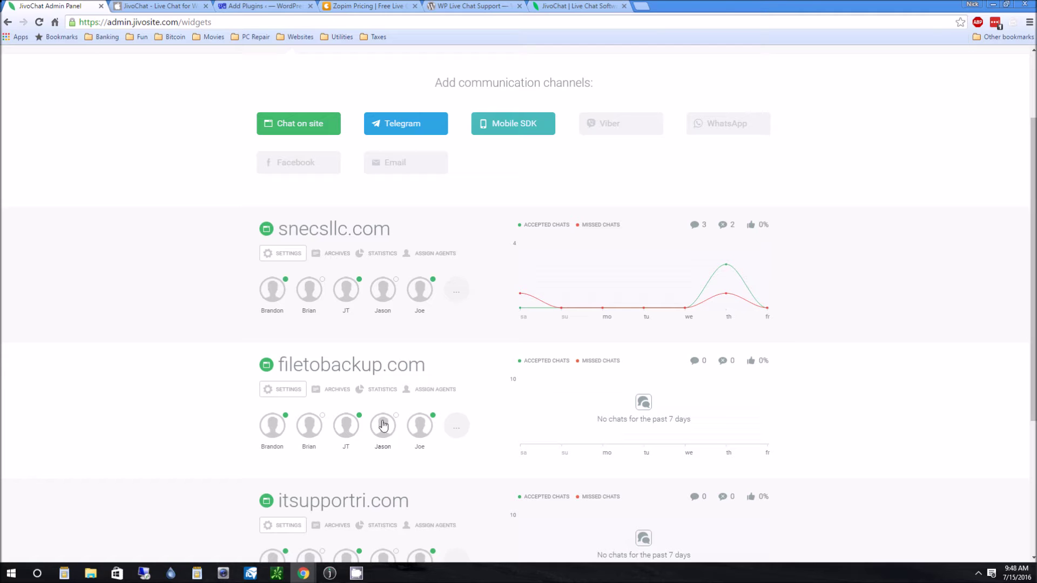
pyautogui.scroll(-2, 383, 427)
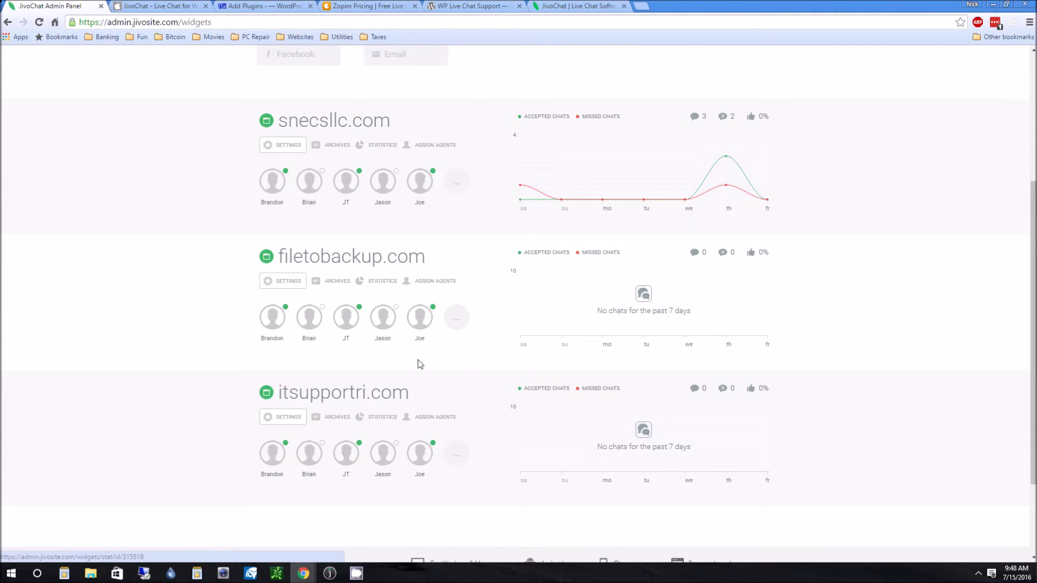
pyautogui.scroll(-2, 421, 362)
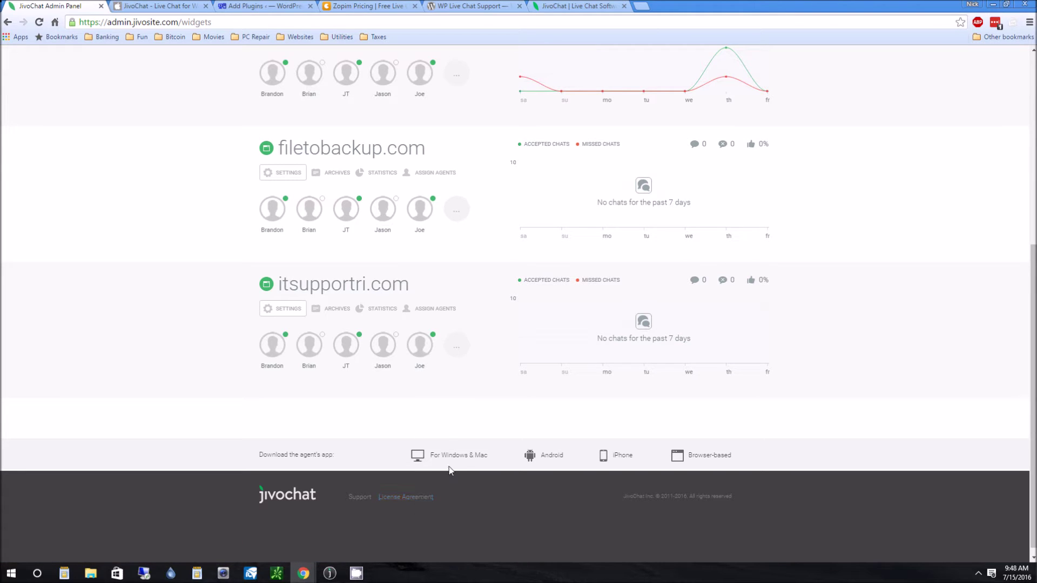
pyautogui.click(329, 573)
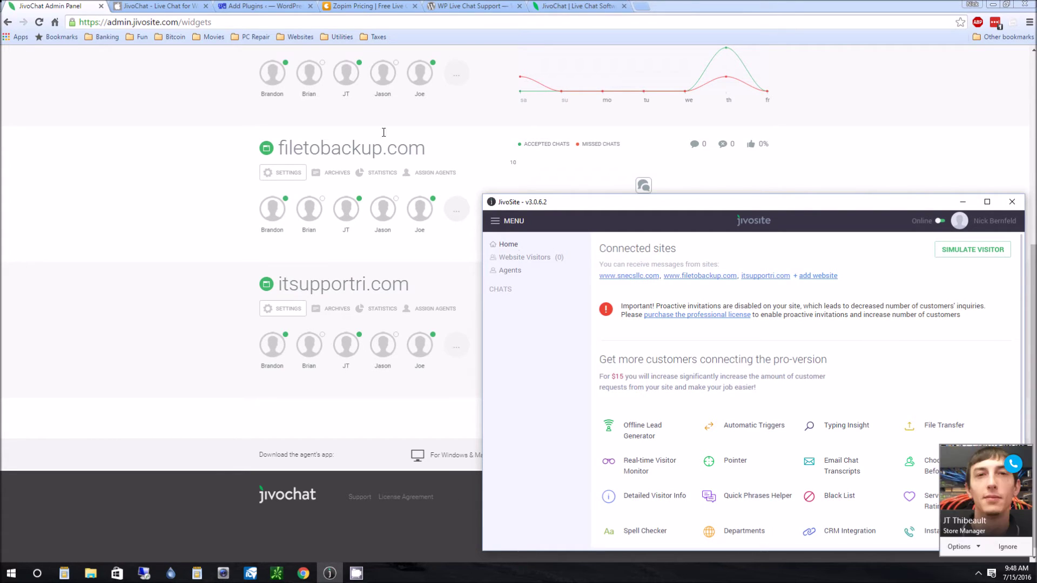
# Ignore the incoming call and sign out of the calling client running in the background.
pyautogui.click(1007, 547)
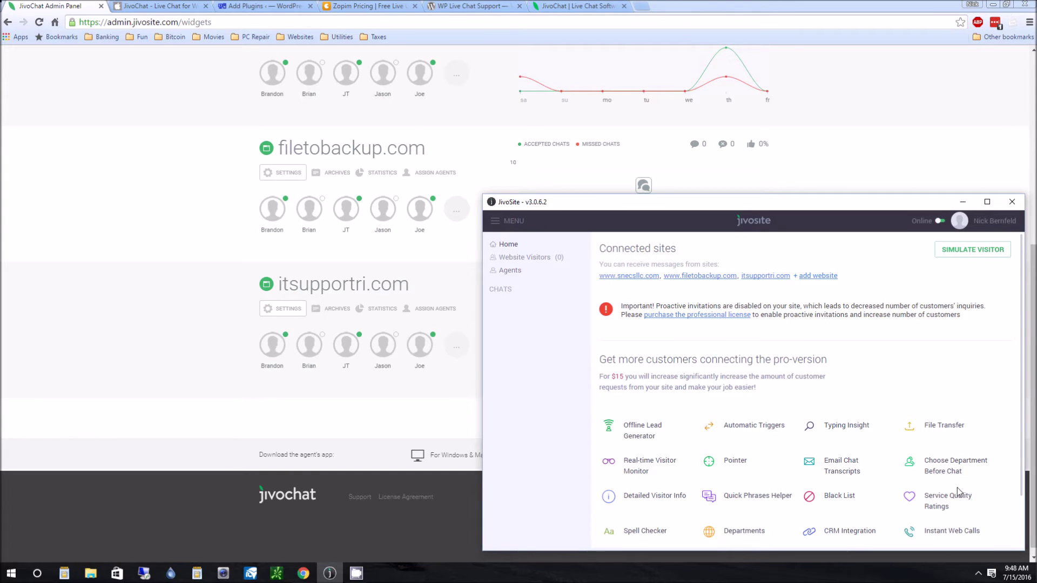
pyautogui.click(978, 574)
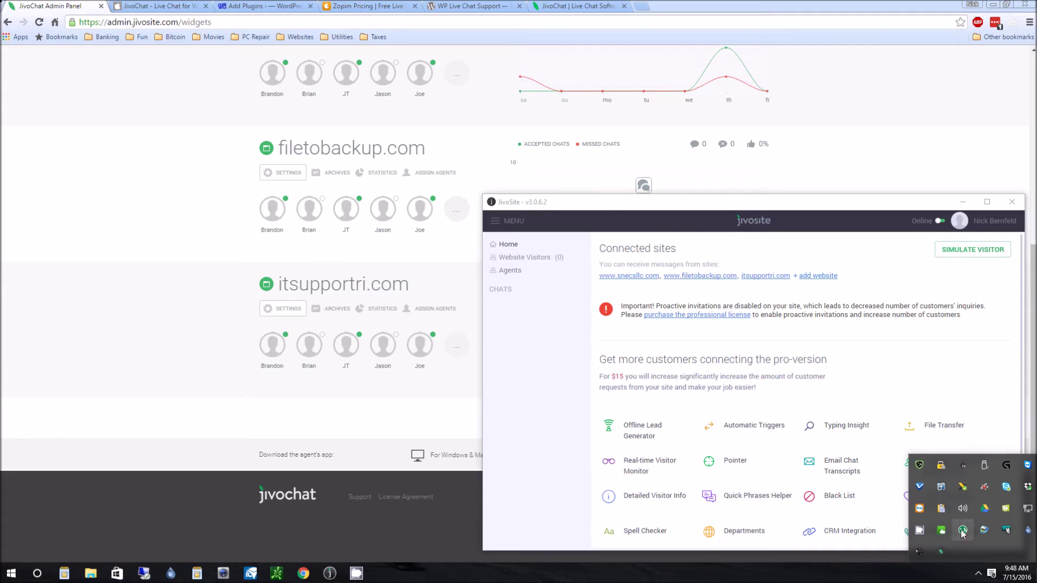
pyautogui.rightClick(1007, 492)
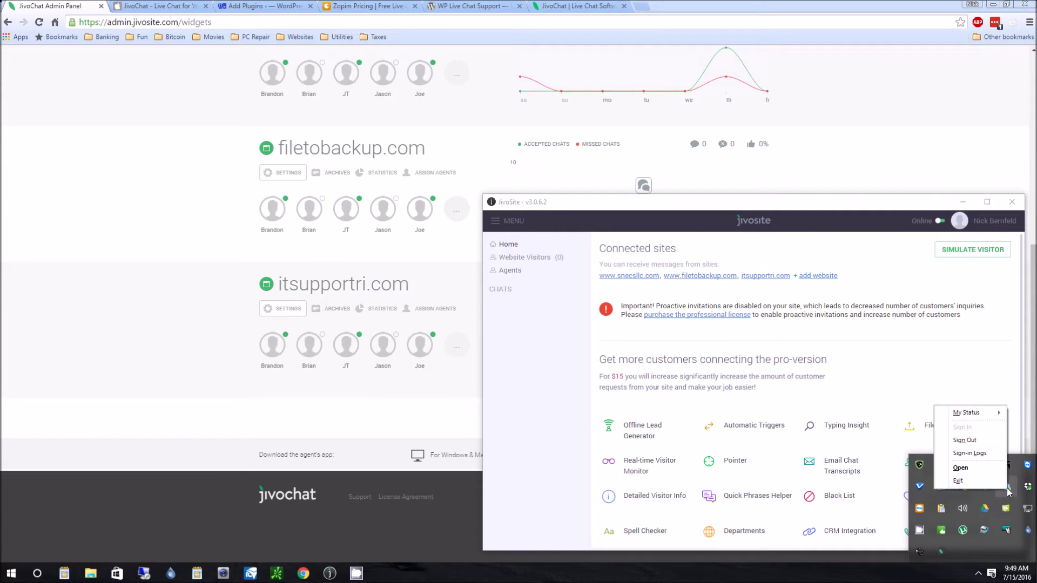
pyautogui.click(995, 446)
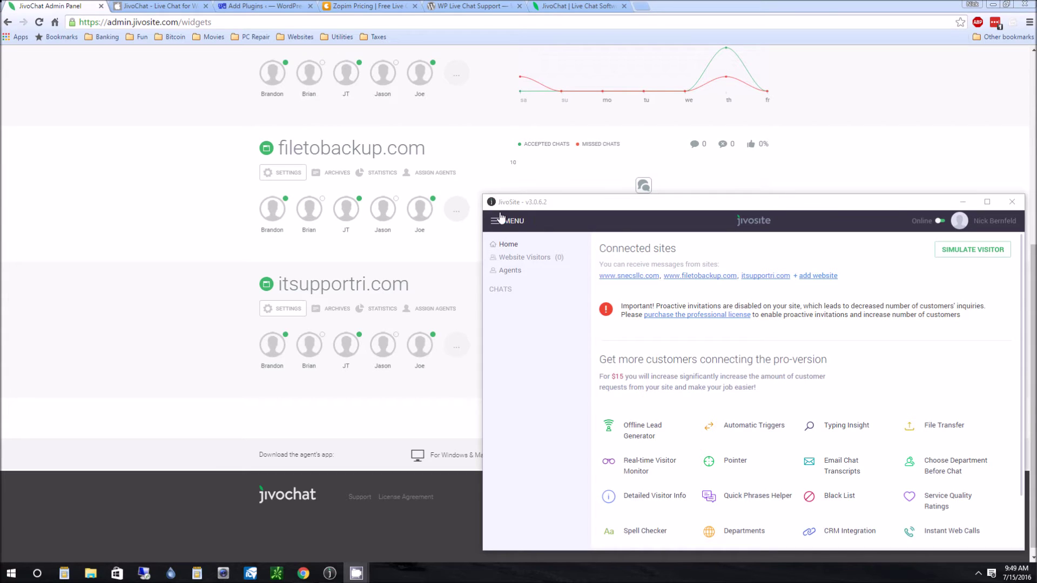
# Minimize the JivoSite desktop app and examine the description and iPhone screenshots on JivoChat's iTunes page.
pyautogui.moveTo(798, 207); pyautogui.dragTo(644, 166)
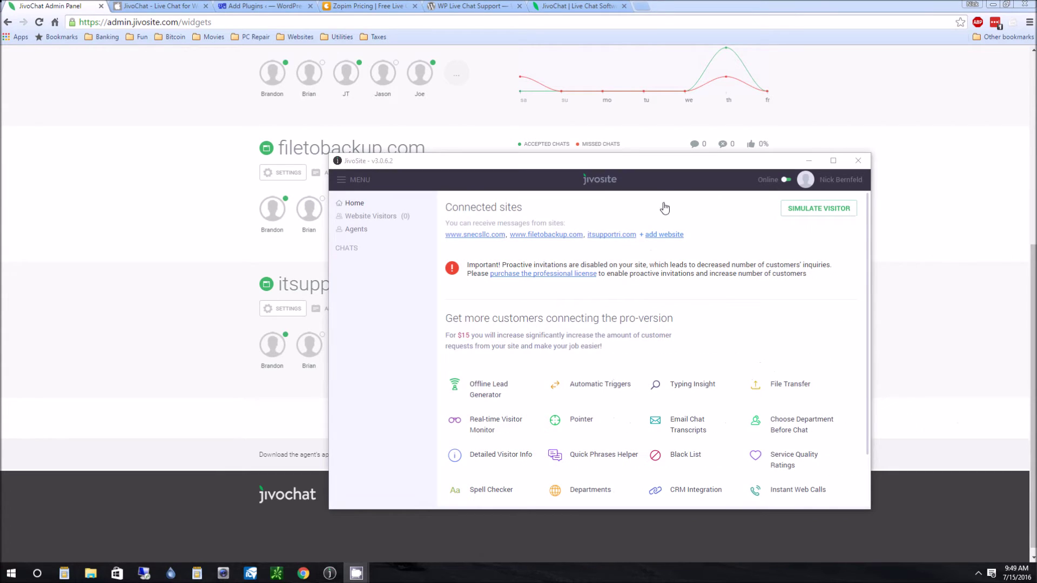
pyautogui.click(808, 161)
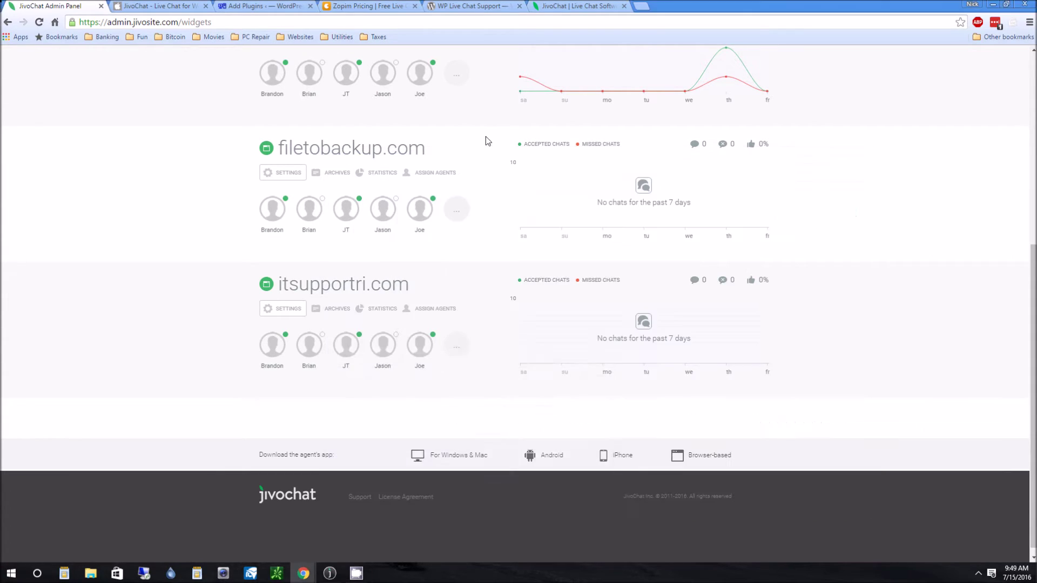
pyautogui.click(146, 6)
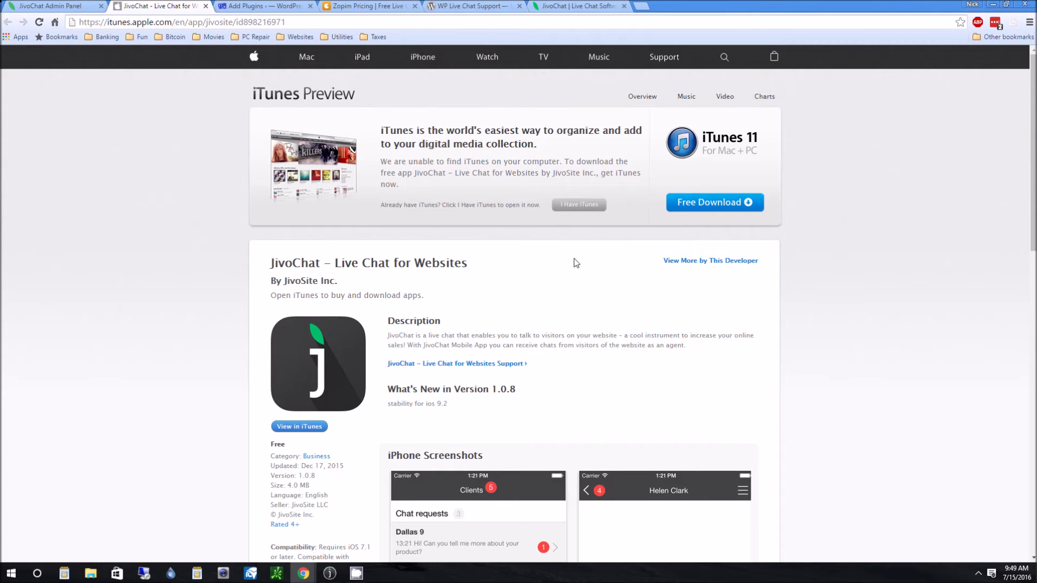
pyautogui.scroll(-5, 555, 264)
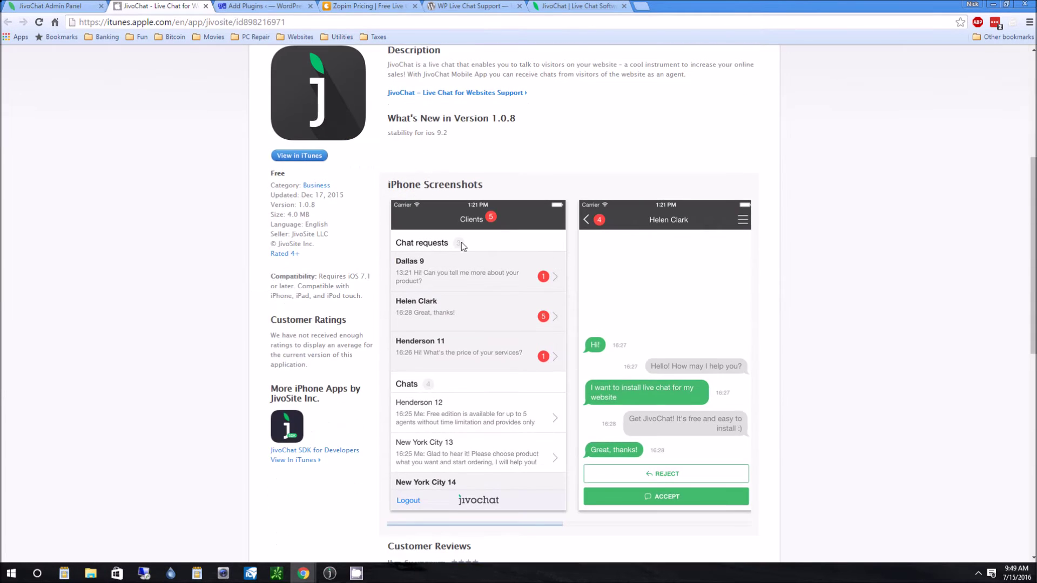
pyautogui.scroll(3, 382, 229)
pyautogui.scroll(-4, 388, 227)
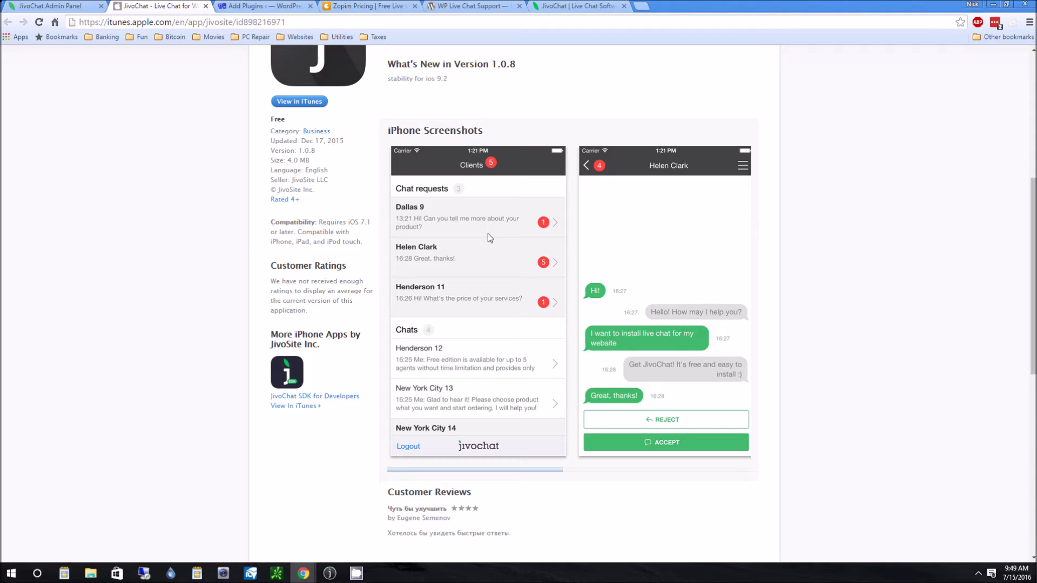
pyautogui.scroll(2, 479, 234)
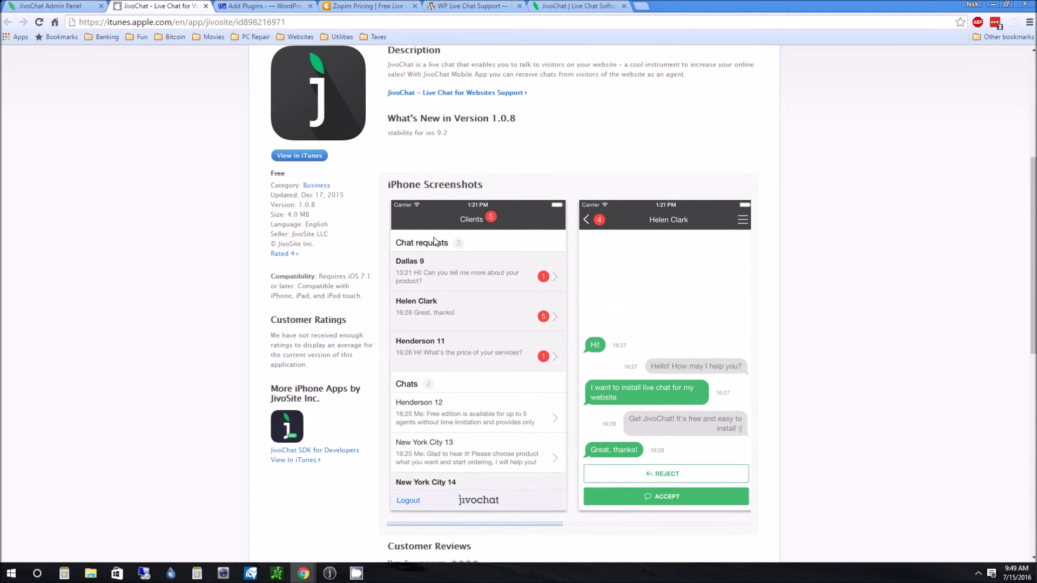
pyautogui.scroll(3, 279, 186)
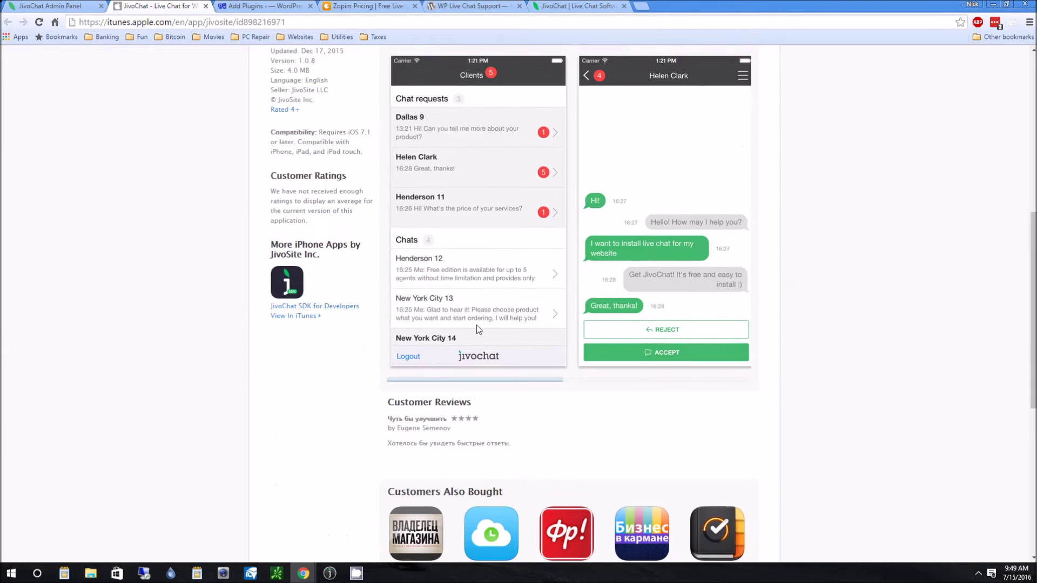
pyautogui.scroll(-1, 470, 324)
pyautogui.scroll(9, 321, 235)
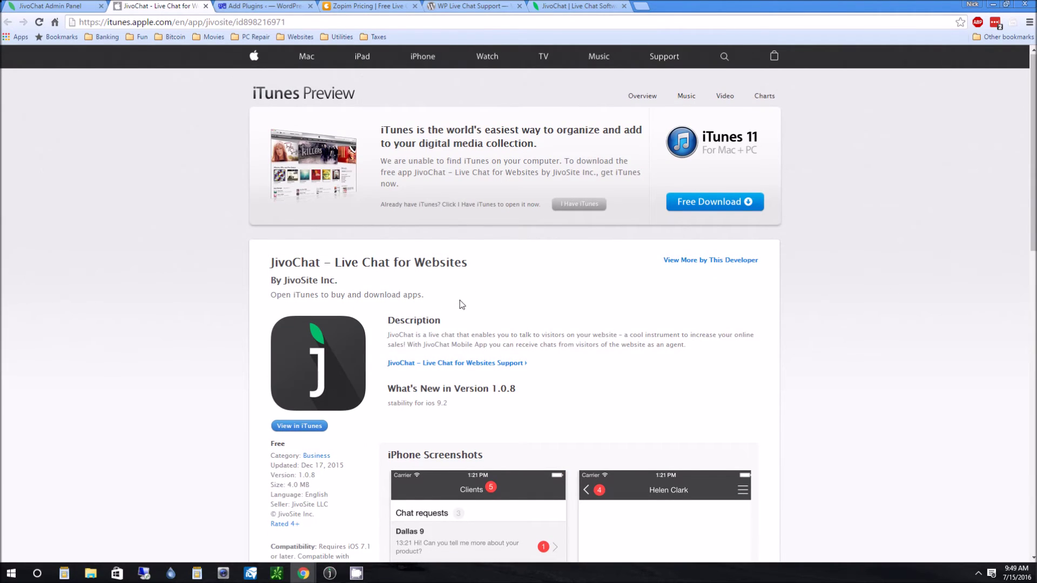
# Examine Zopim's pricing plans, highlighting the Lite plan's Free price and the Basic plan's heading and price.
pyautogui.click(276, 8)
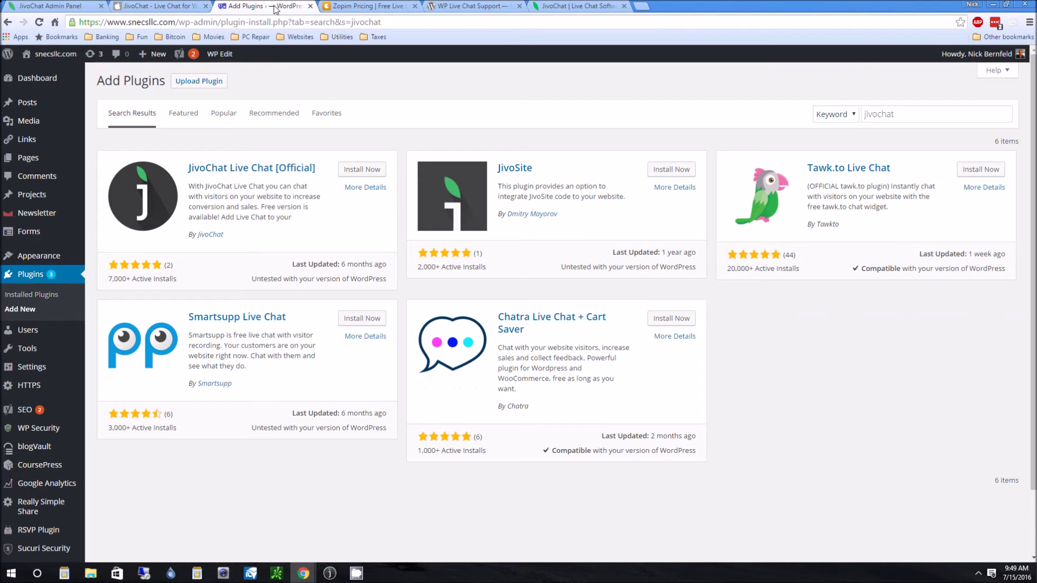
pyautogui.click(349, 8)
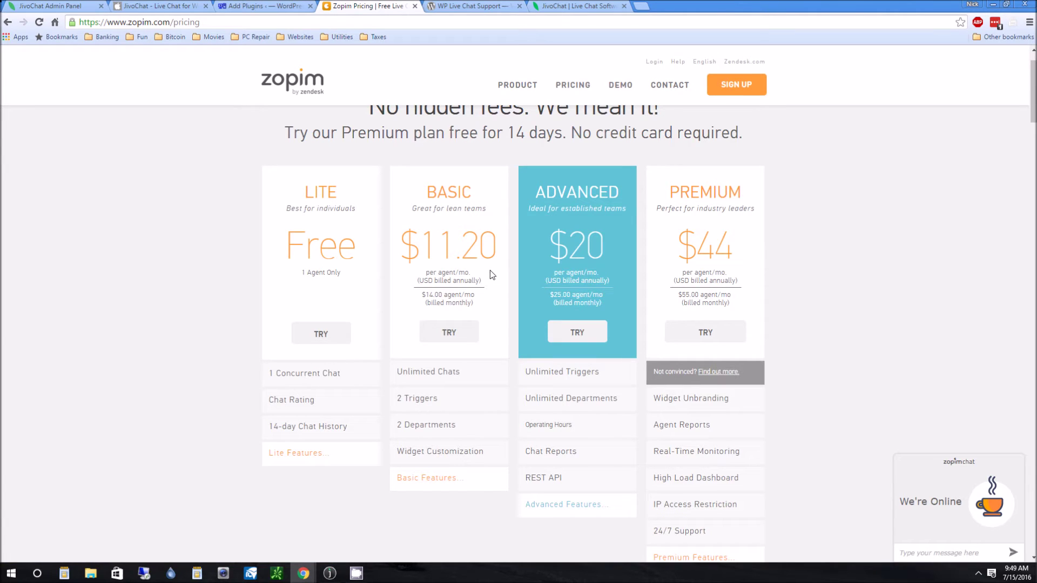
pyautogui.scroll(1, 132, 68)
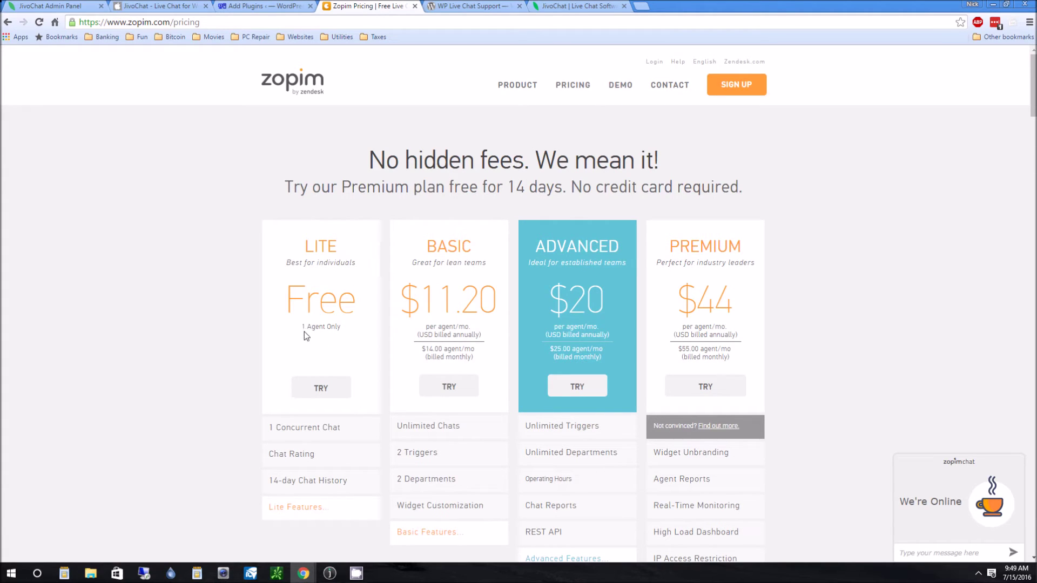
pyautogui.moveTo(283, 300); pyautogui.dragTo(384, 303)
pyautogui.click(374, 324)
pyautogui.moveTo(278, 307); pyautogui.dragTo(353, 301)
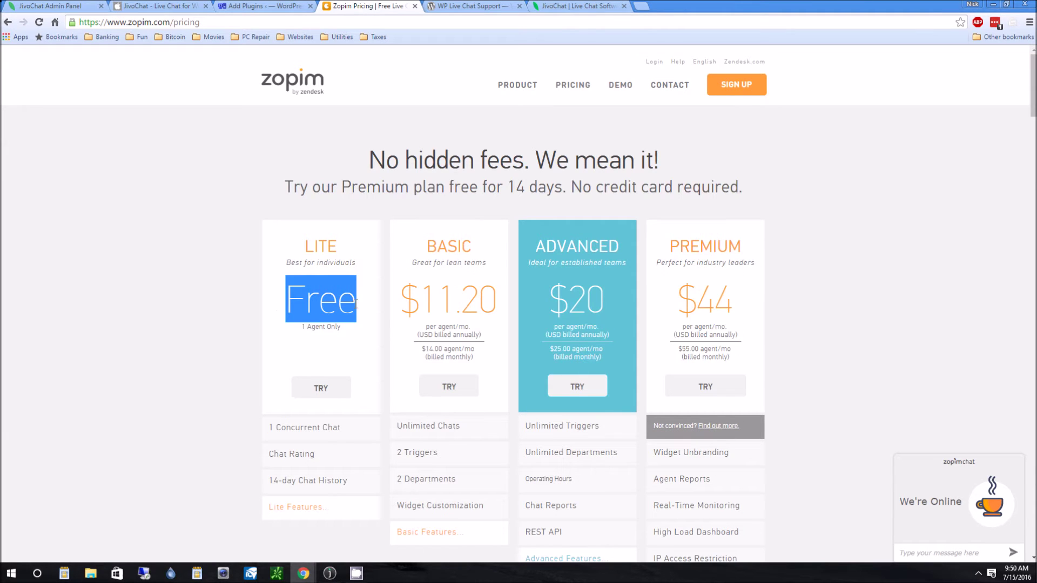
pyautogui.moveTo(341, 435)
pyautogui.moveTo(426, 264); pyautogui.dragTo(478, 285)
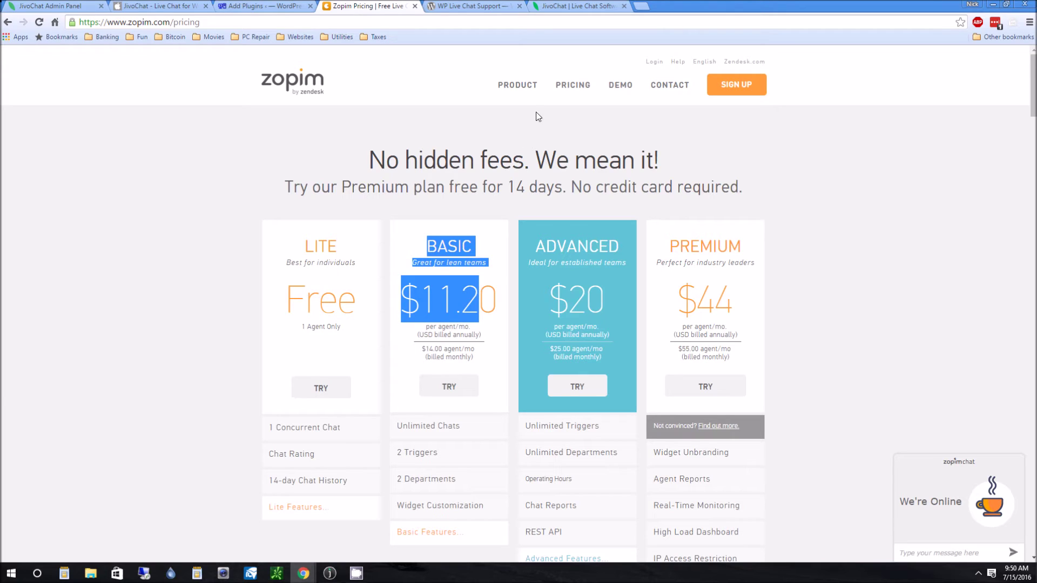
# Open JivoChat's pricing page and compare the Professional and Basic versions, highlighting "Chat transfer between agents".
pyautogui.click(576, 6)
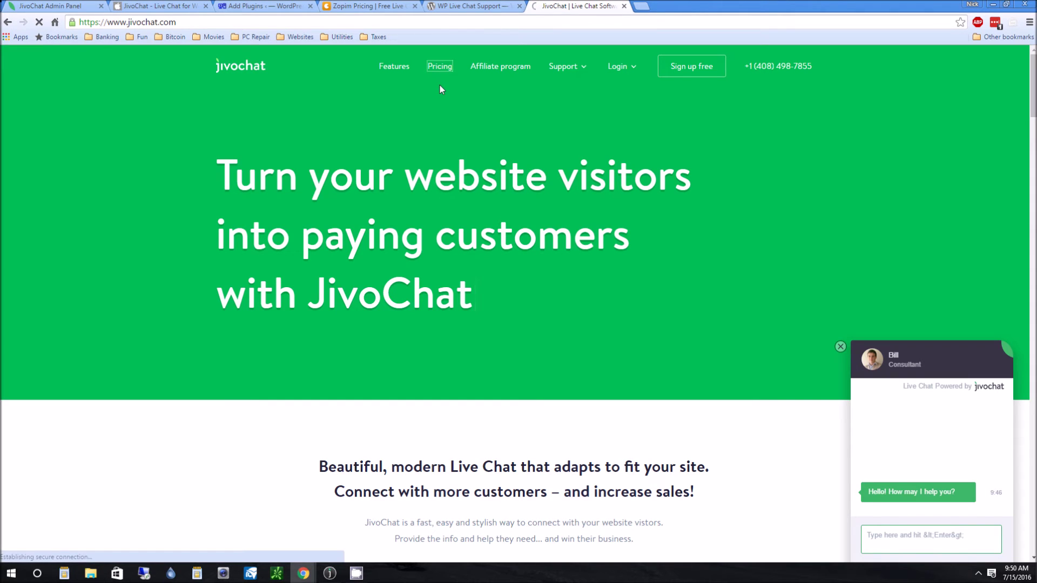
pyautogui.click(438, 69)
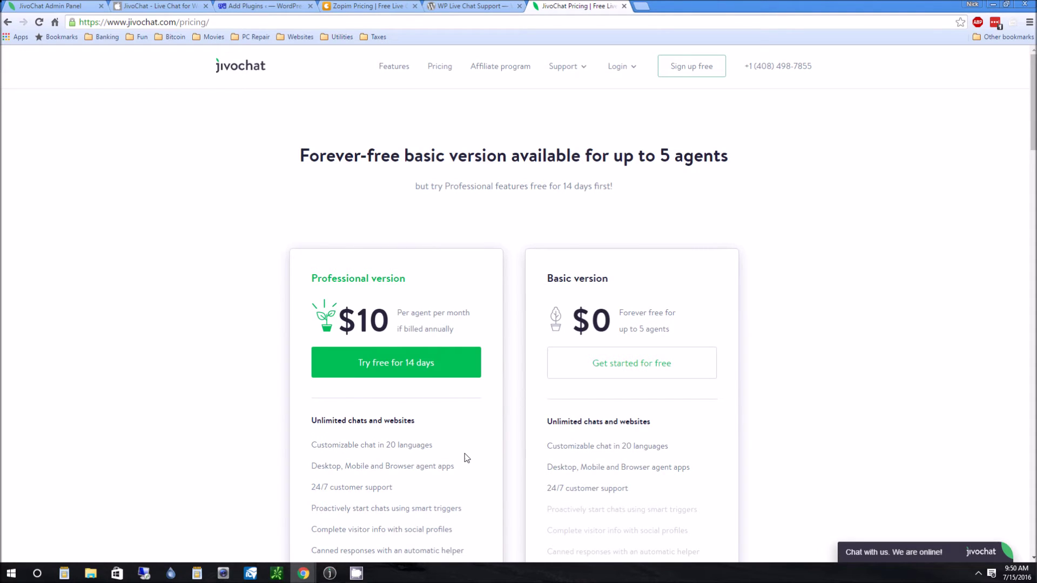
pyautogui.scroll(-3, 467, 458)
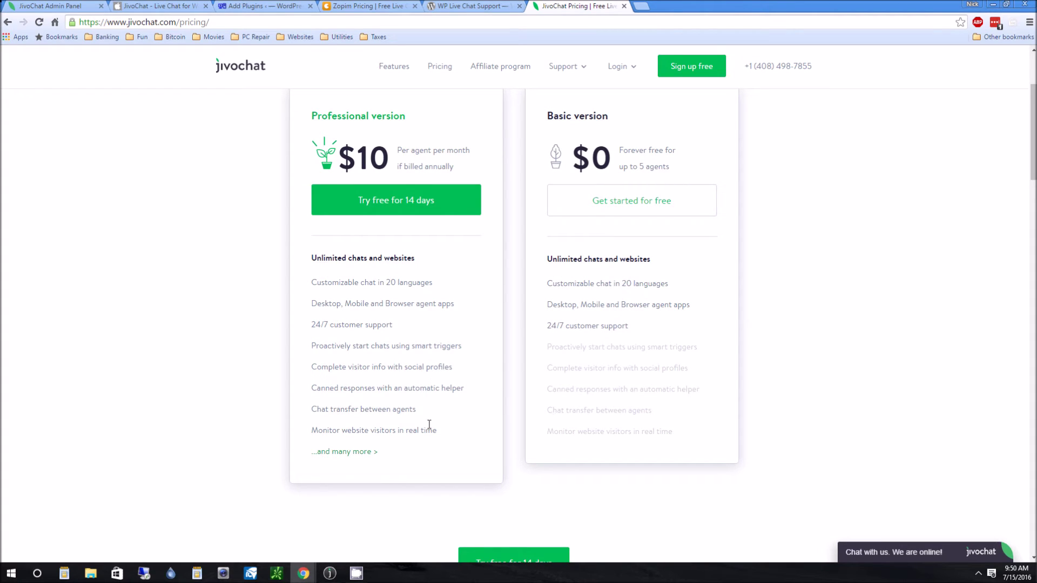
pyautogui.moveTo(431, 411); pyautogui.dragTo(308, 405)
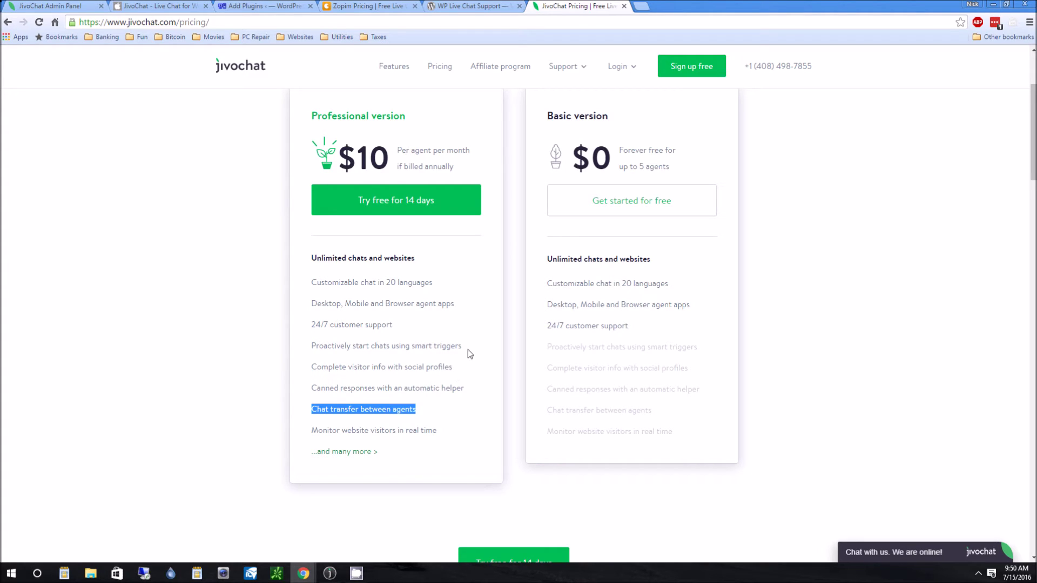
# Highlight "Proactively start chats using smart triggers" under the Professional version and review JivoChat's pricing page.
pyautogui.moveTo(468, 348); pyautogui.dragTo(308, 351)
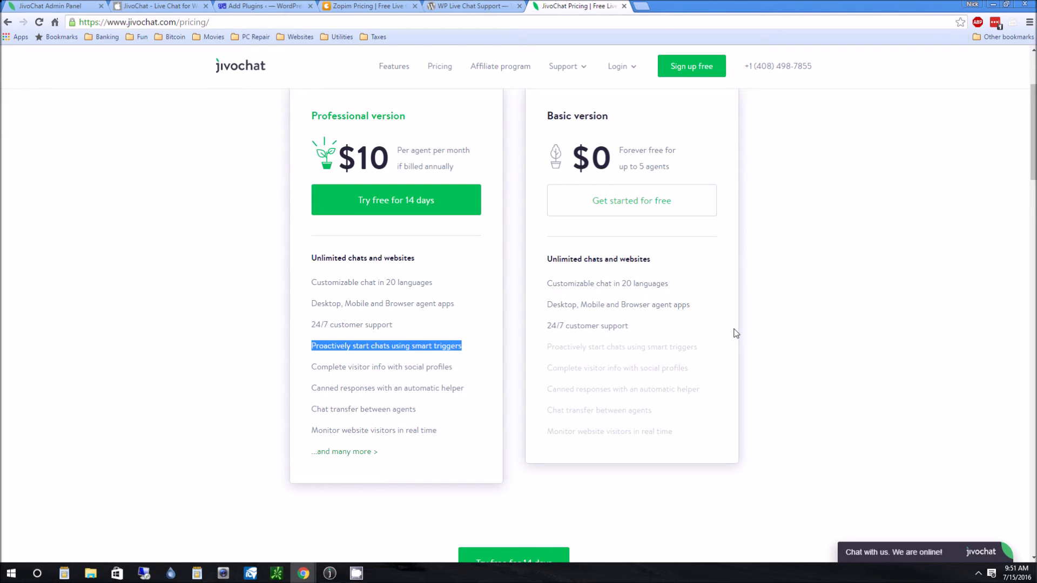
pyautogui.scroll(-2, 528, 61)
pyautogui.scroll(5, 596, 227)
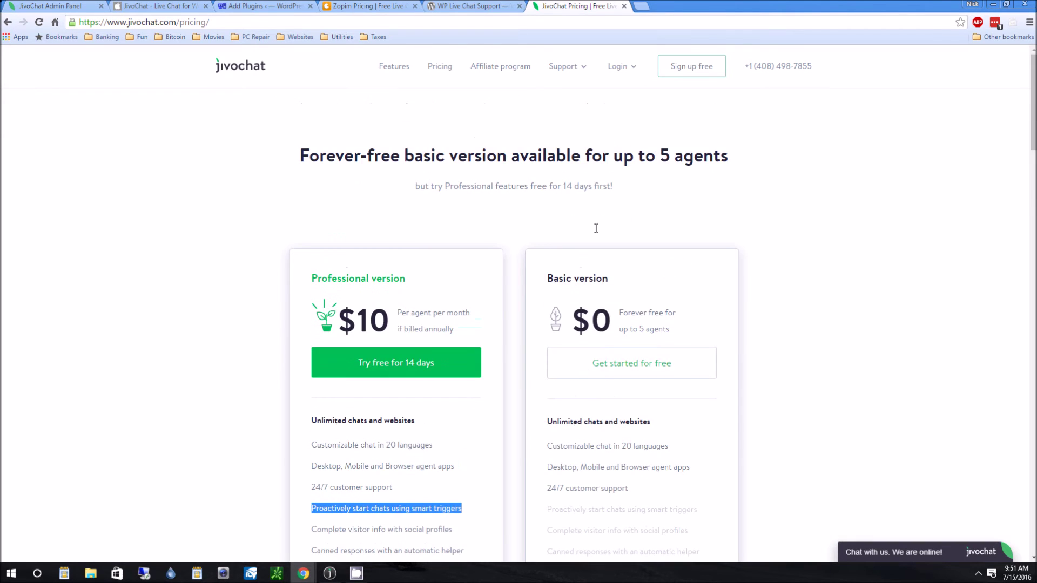
# Open the WP Live Chat Support plugin page on WordPress.org and examine its description, free version features and ratings.
pyautogui.click(469, 6)
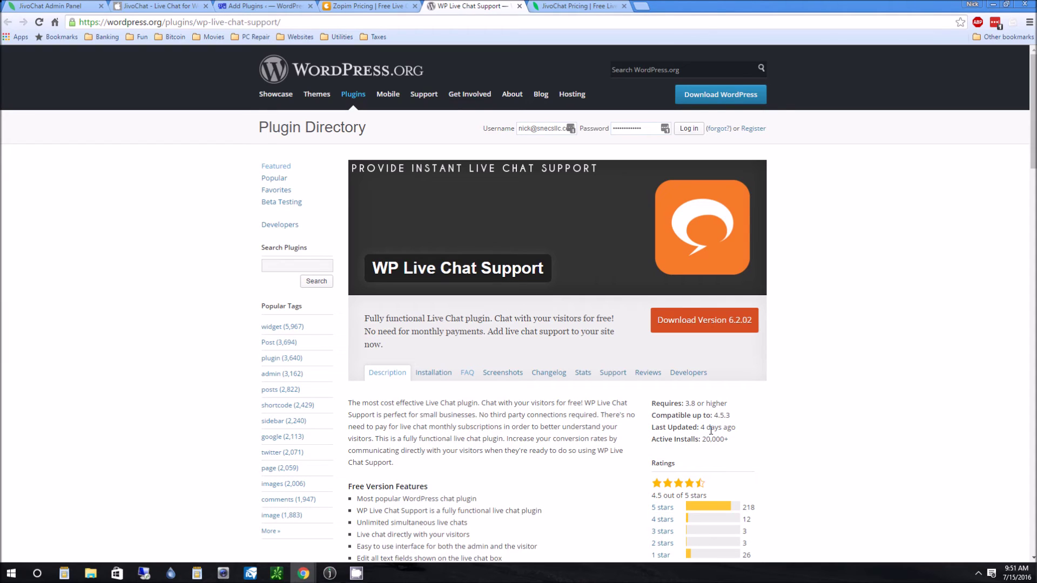
pyautogui.scroll(-4, 747, 367)
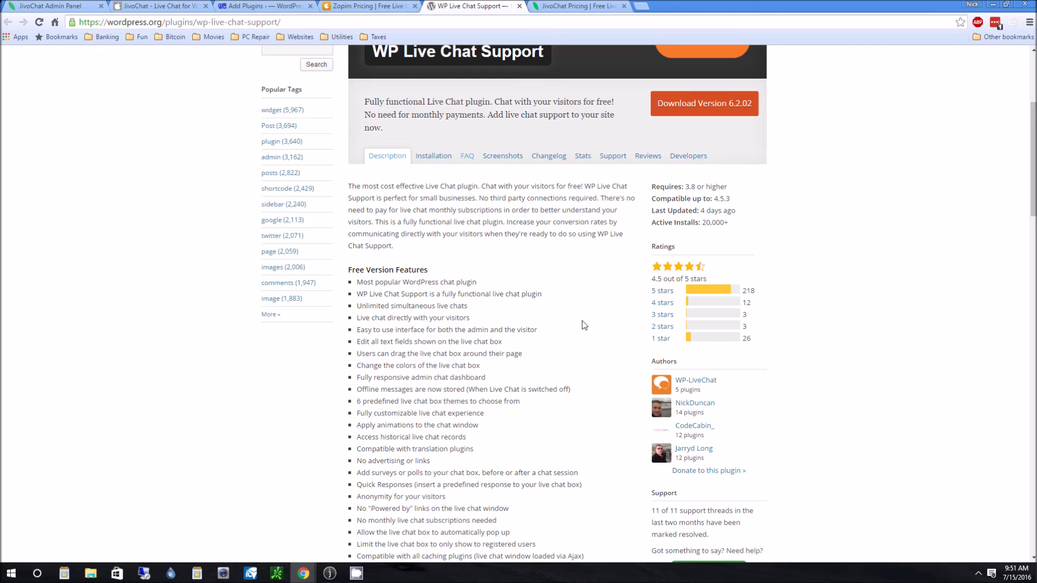
pyautogui.scroll(4, 583, 324)
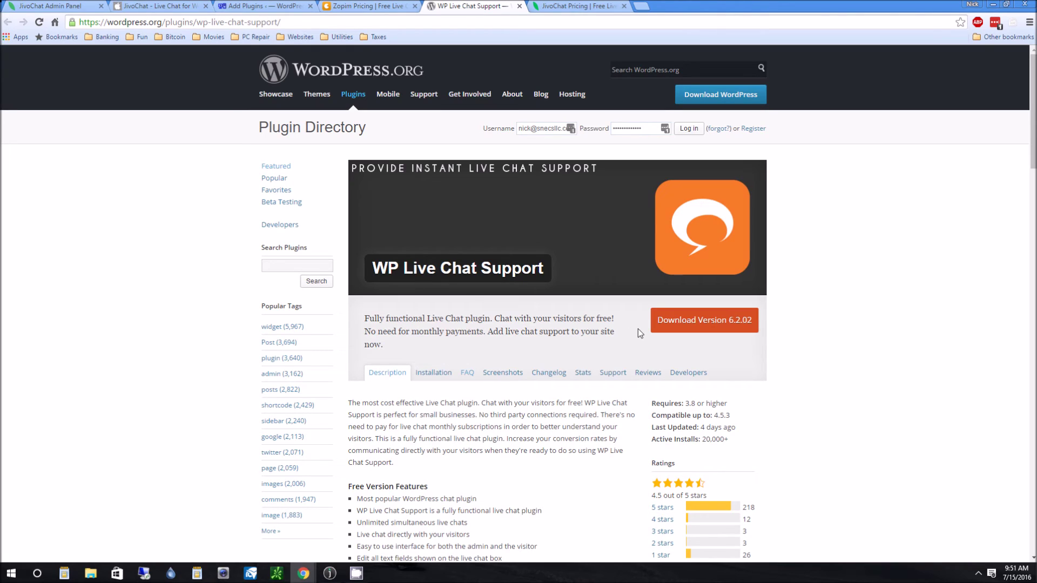
pyautogui.moveTo(427, 82)
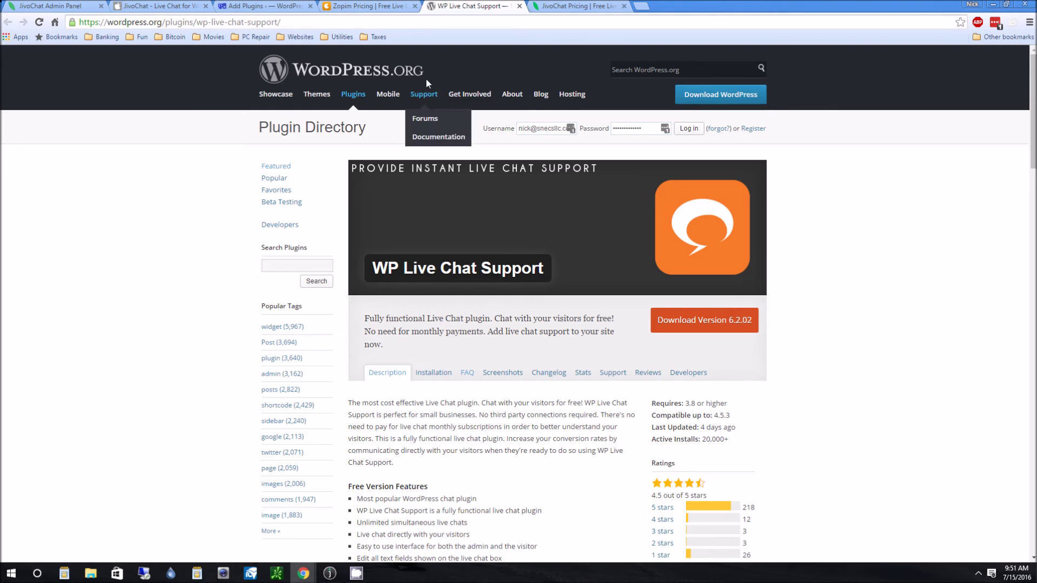
# Return to the JivoChat Admin Panel and open its home page with the communication channels overview.
pyautogui.click(387, 10)
pyautogui.click(464, 8)
pyautogui.click(378, 8)
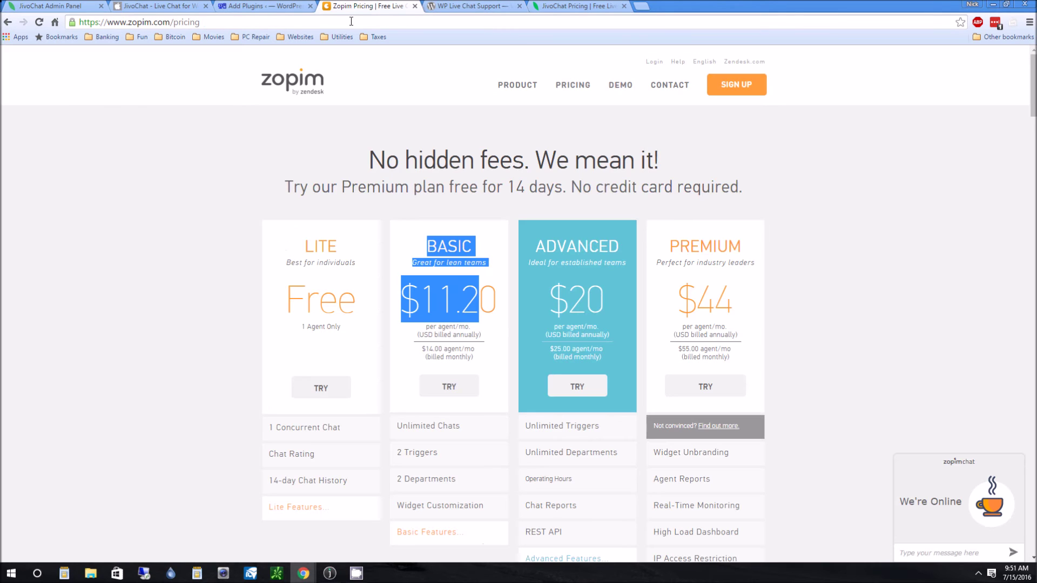
pyautogui.click(161, 10)
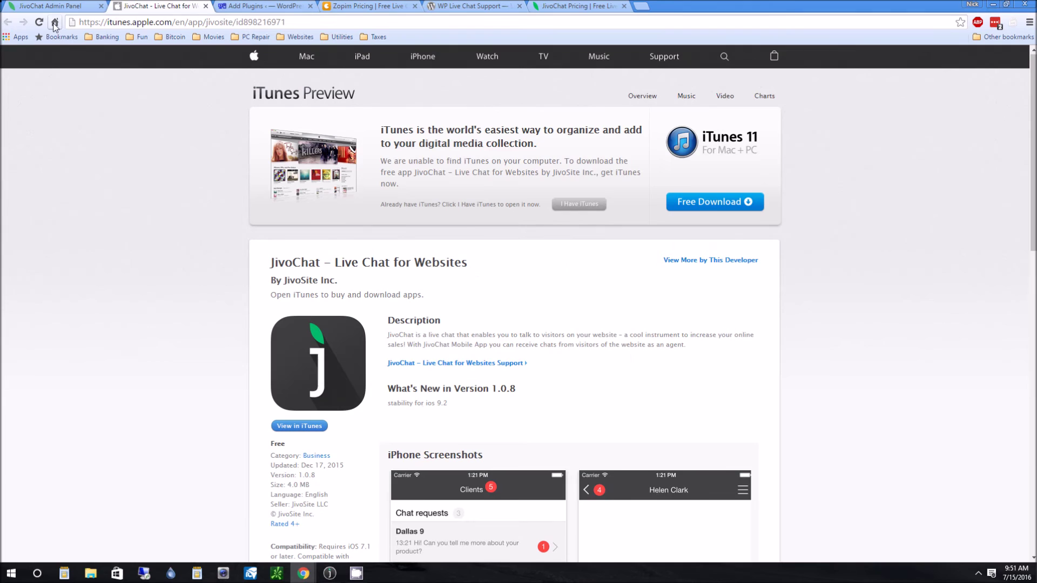
pyautogui.click(61, 8)
pyautogui.scroll(6, 148, 161)
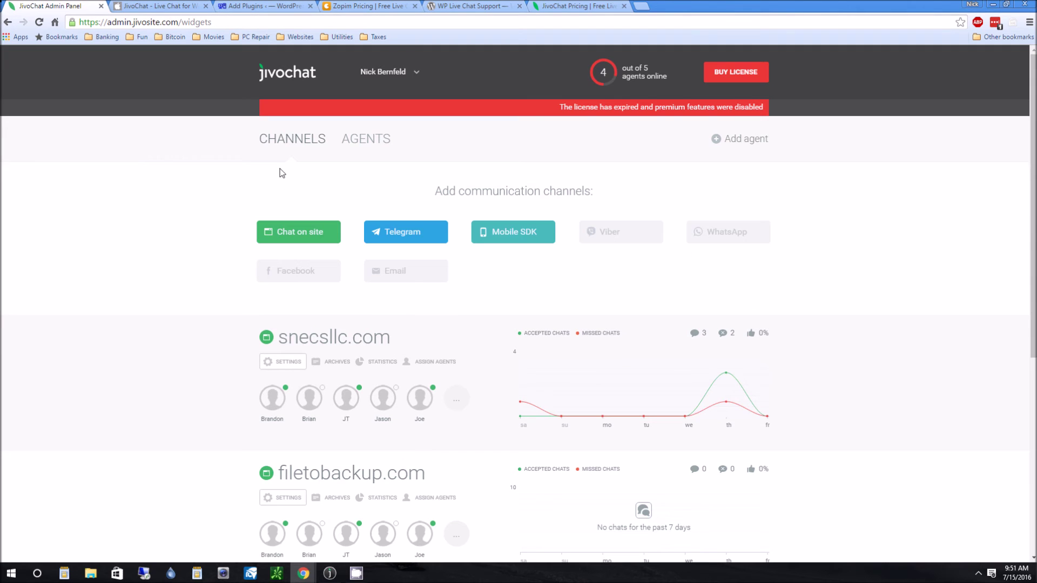
pyautogui.click(298, 83)
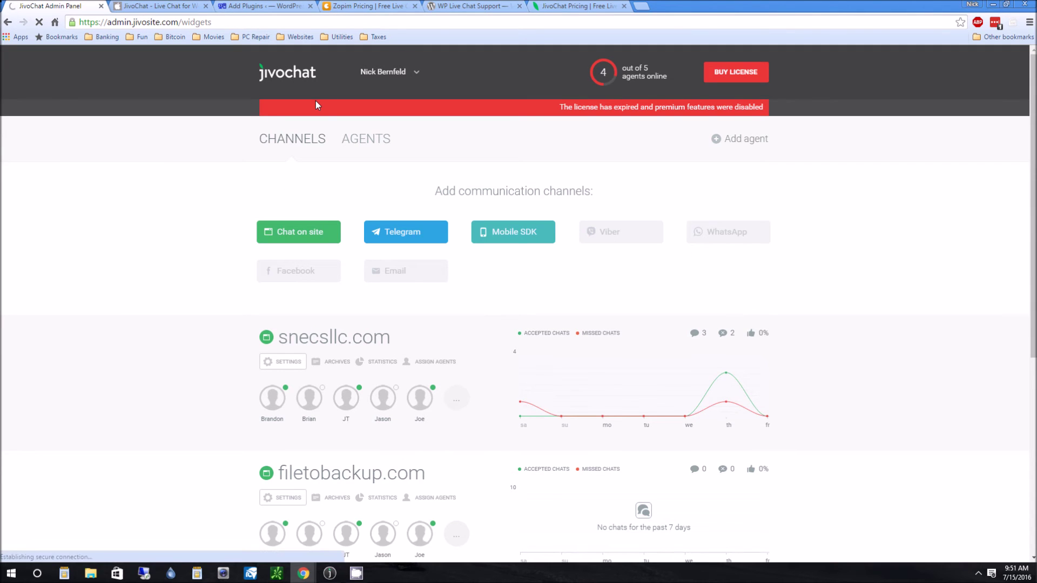
# Look over the signed-in agent's account settings and return to the channels overview.
pyautogui.click(406, 81)
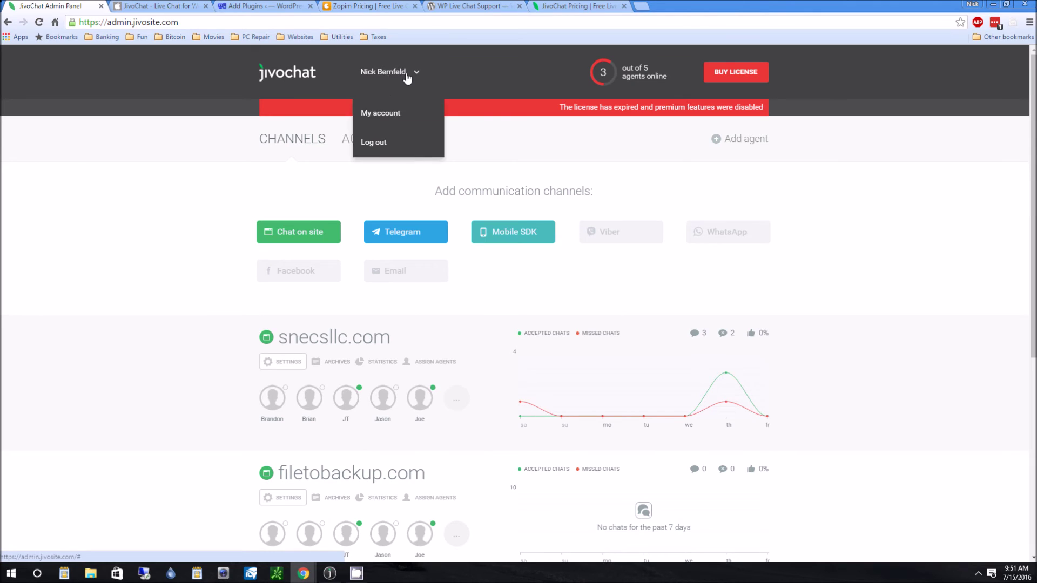
pyautogui.click(399, 120)
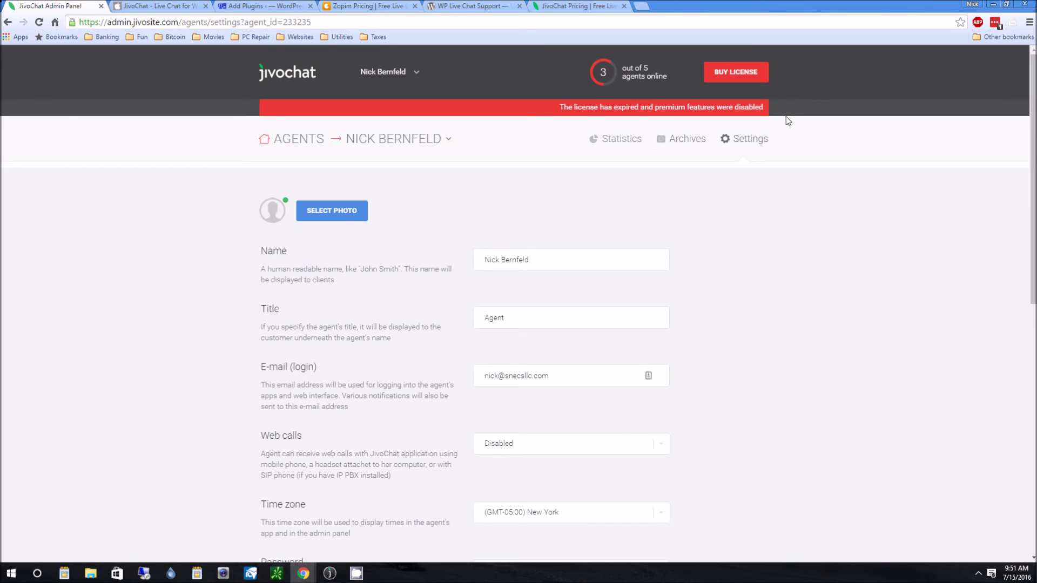
pyautogui.scroll(-1, 579, 92)
pyautogui.scroll(1, 459, 151)
pyautogui.click(311, 76)
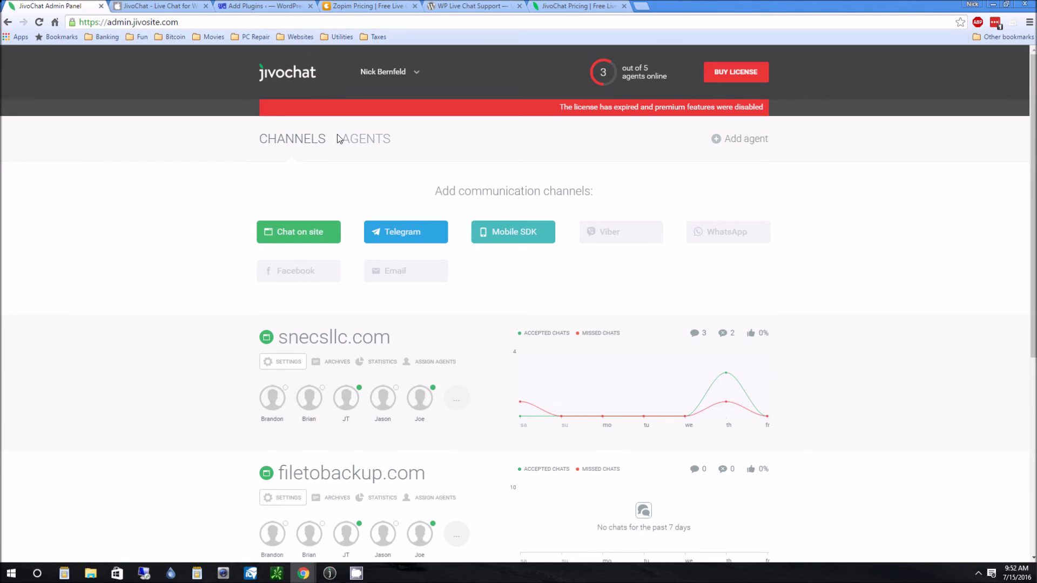
# Reopen the signed-in agent's account settings and examine the profile fields, password option and assigned channels.
pyautogui.click(405, 79)
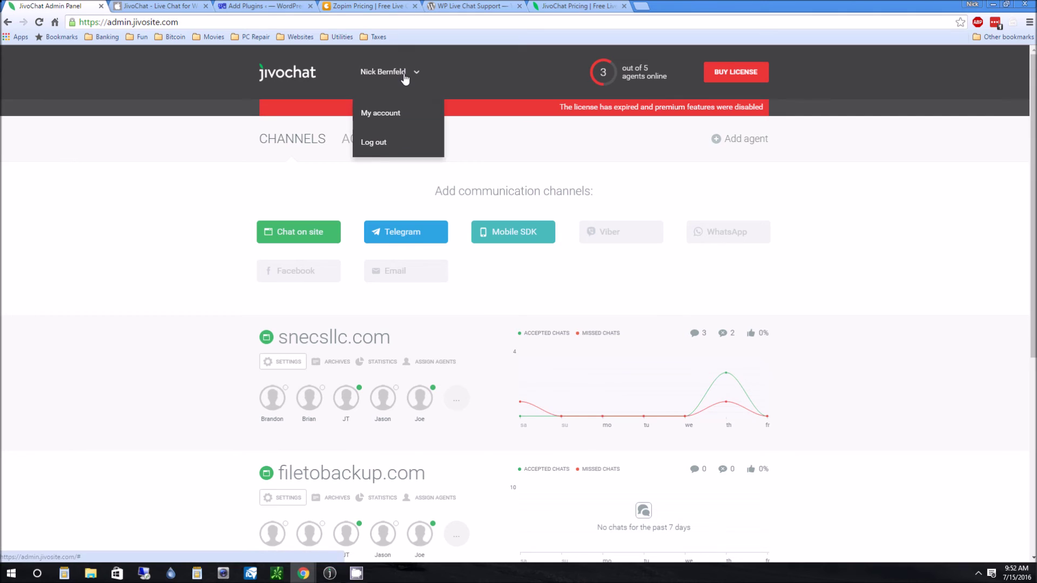
pyautogui.click(398, 121)
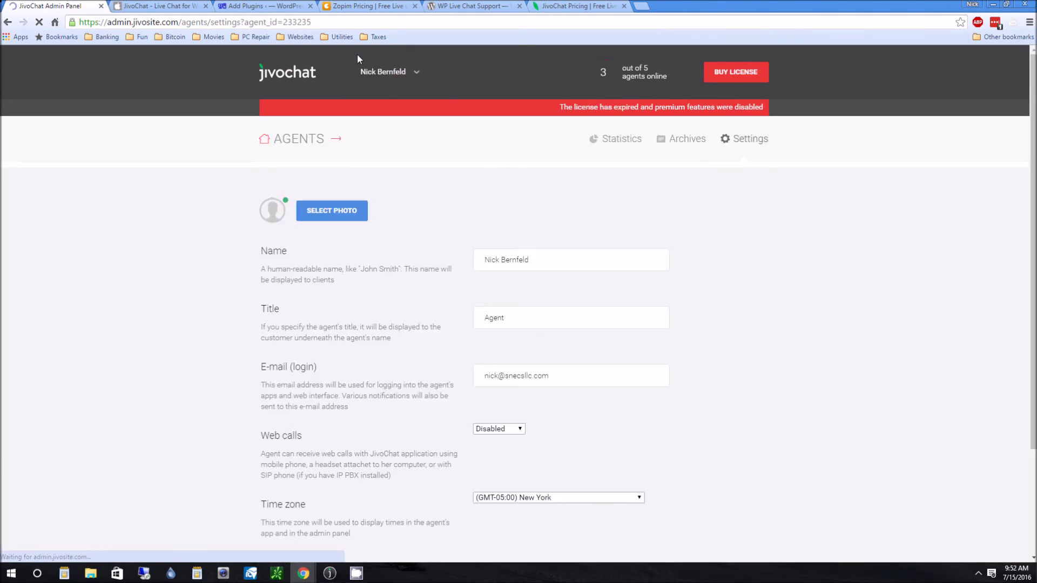
pyautogui.scroll(-6, 606, 165)
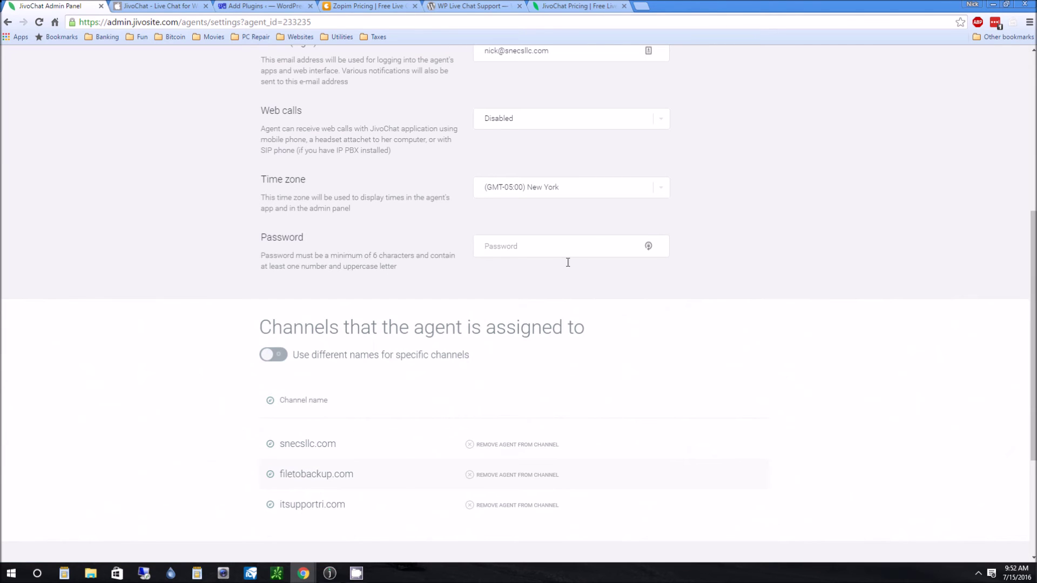
pyautogui.scroll(6, 567, 263)
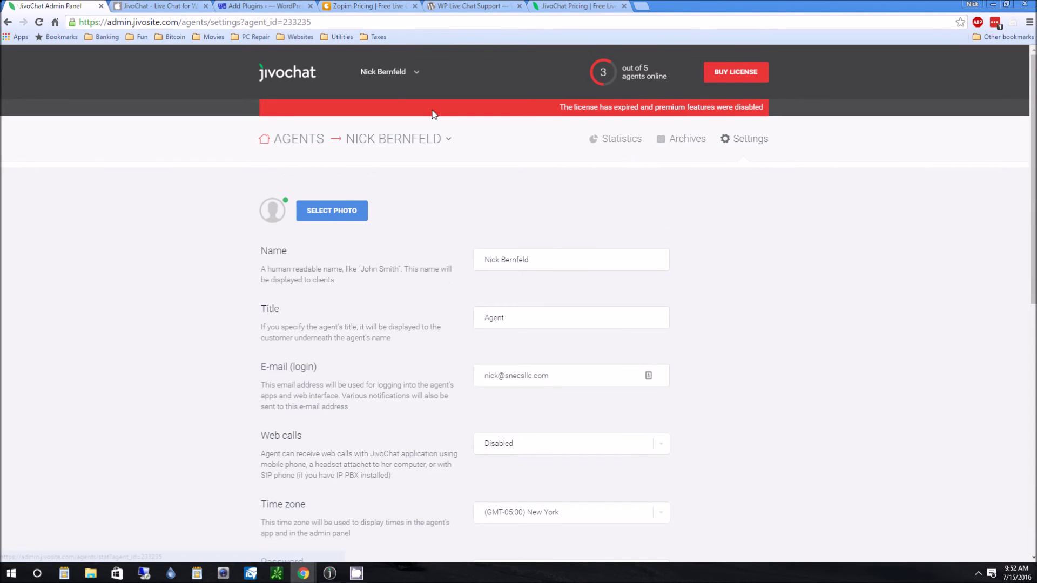
pyautogui.click(403, 76)
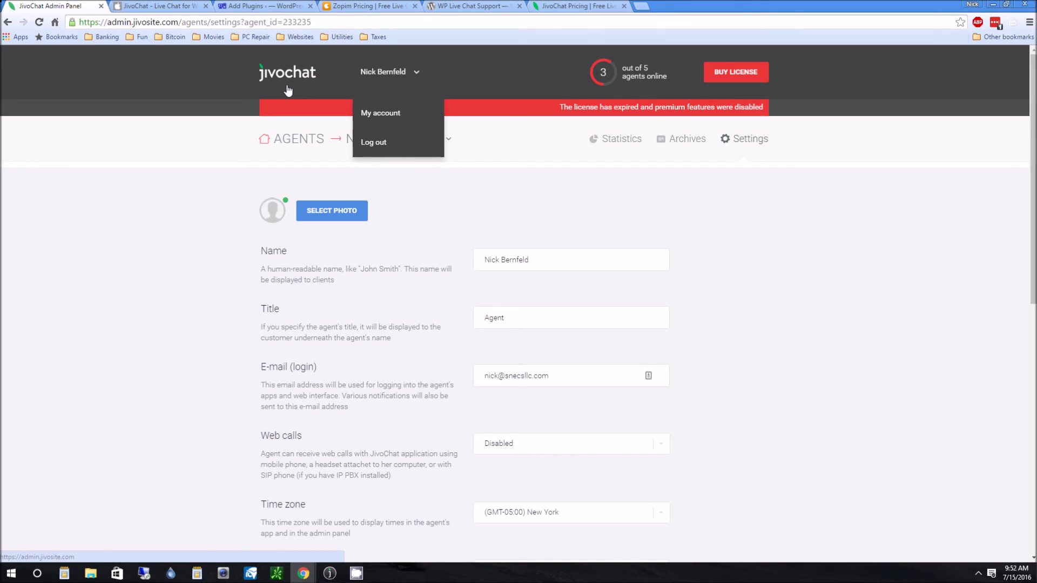
pyautogui.click(576, 186)
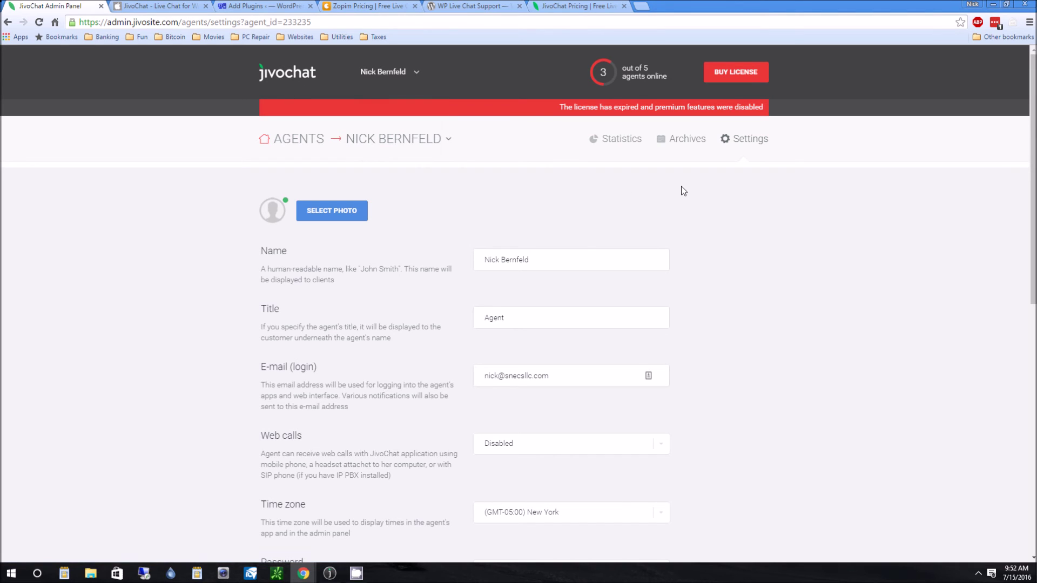
# Open snecsllc.com in a new tab and look over the home page carrying the JivoChat widget.
pyautogui.click(641, 6)
pyautogui.write('snecsllc.com')
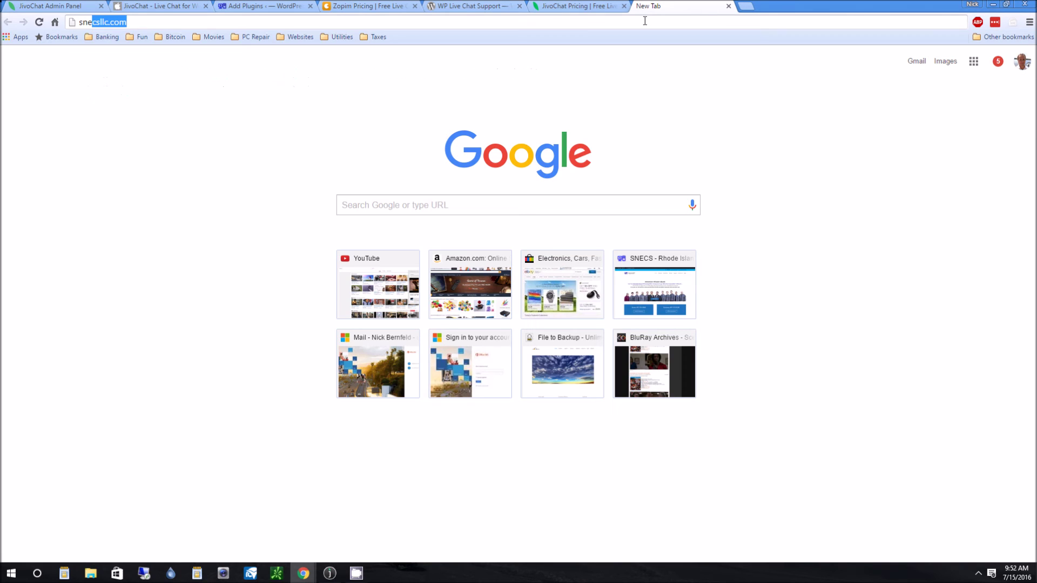
pyautogui.press('Return')
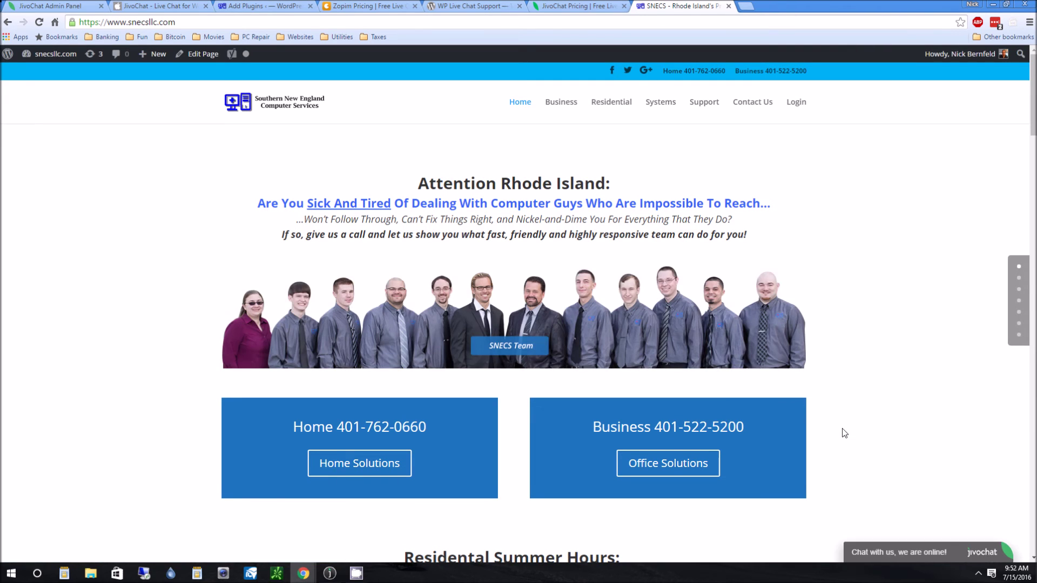
pyautogui.scroll(-10, 907, 468)
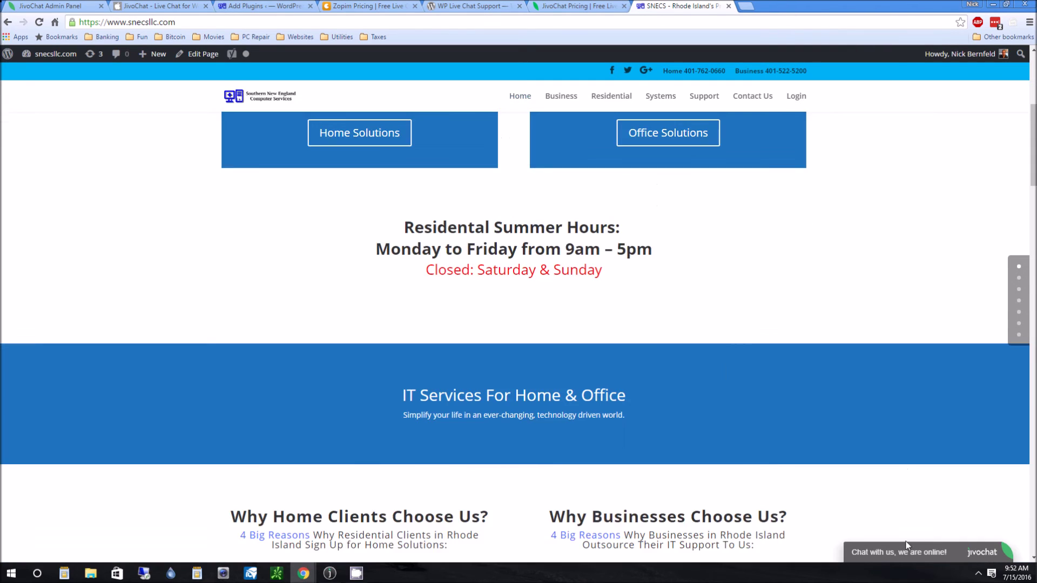
# Send "Hi" through the website's JivoChat widget and try to accept the incoming chat request as an agent.
pyautogui.click(918, 552)
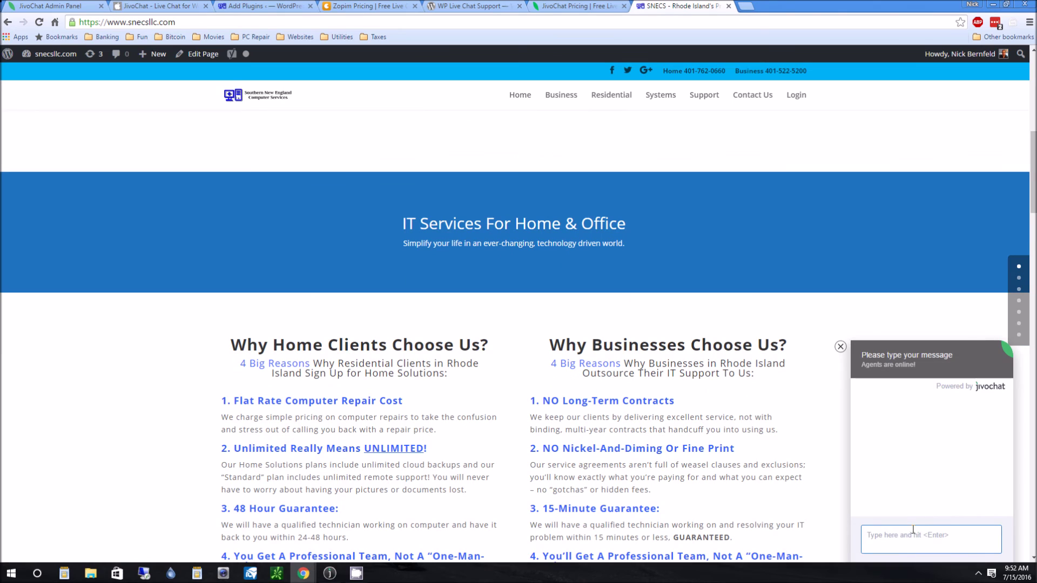
pyautogui.write('Hi')
pyautogui.press('Return')
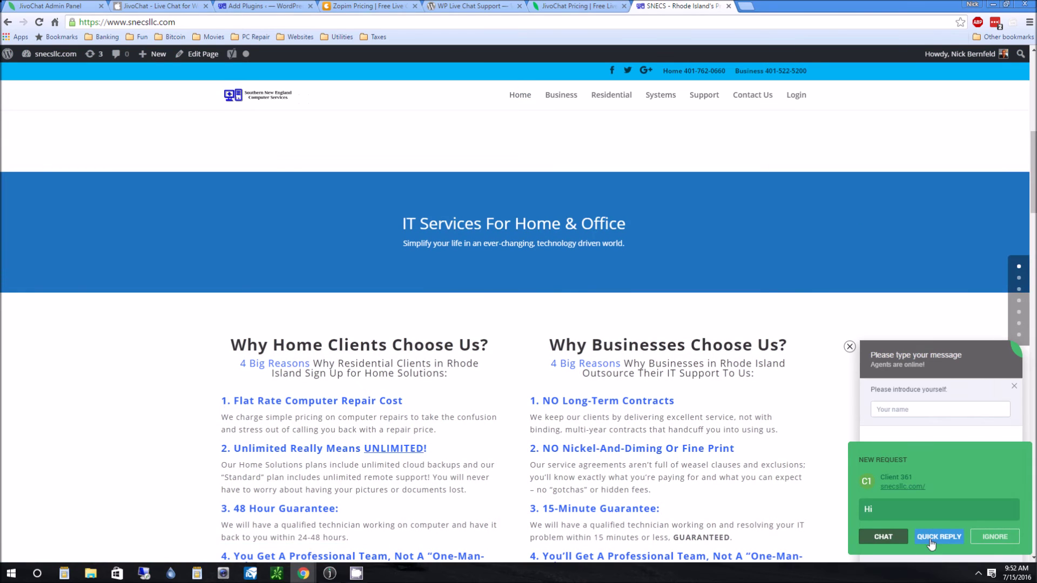
pyautogui.click(900, 537)
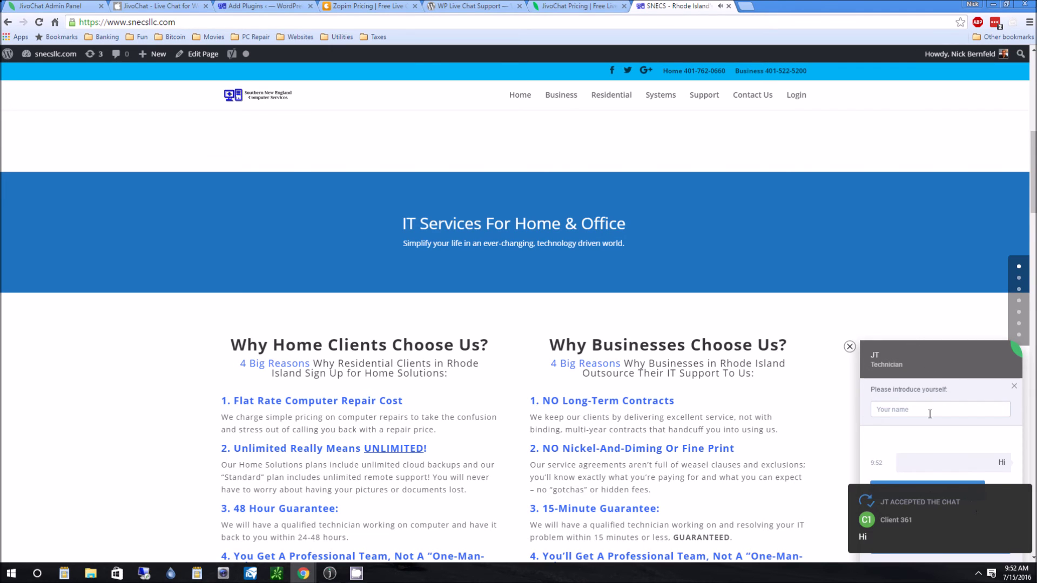
# Reply to the technician in the chat widget that the sender is just testing the software.
pyautogui.click(953, 519)
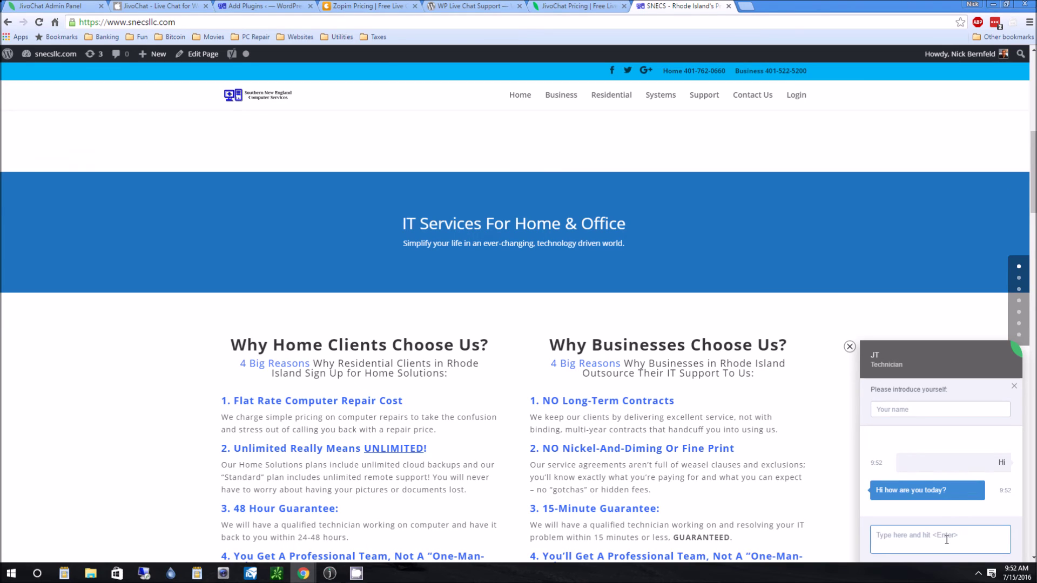
pyautogui.write('Just Nick Testing the software')
pyautogui.press('Return')
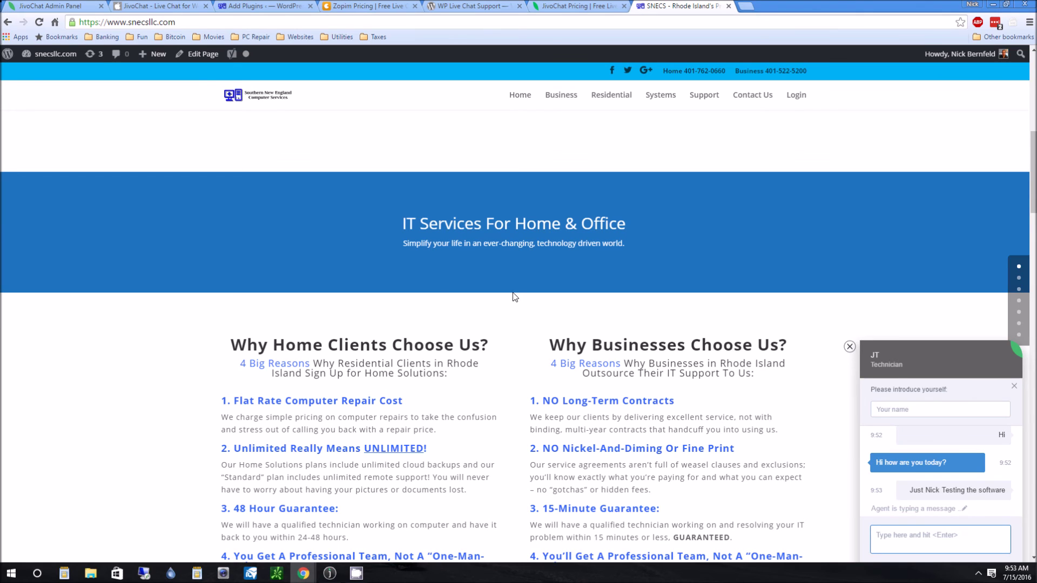
# Switch back to the agent settings page in the JivoChat Admin Panel.
pyautogui.click(162, 6)
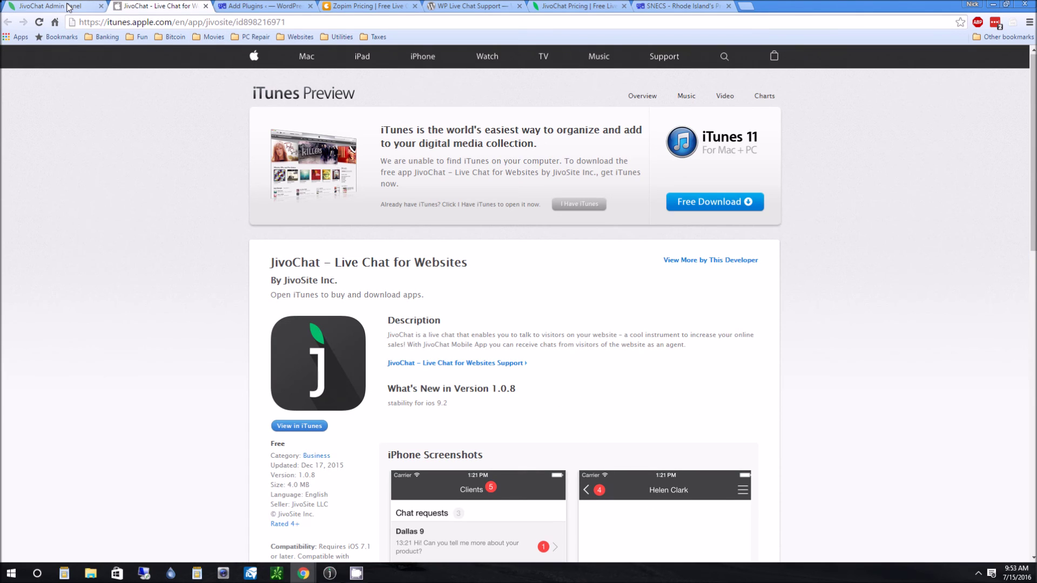
pyautogui.click(68, 7)
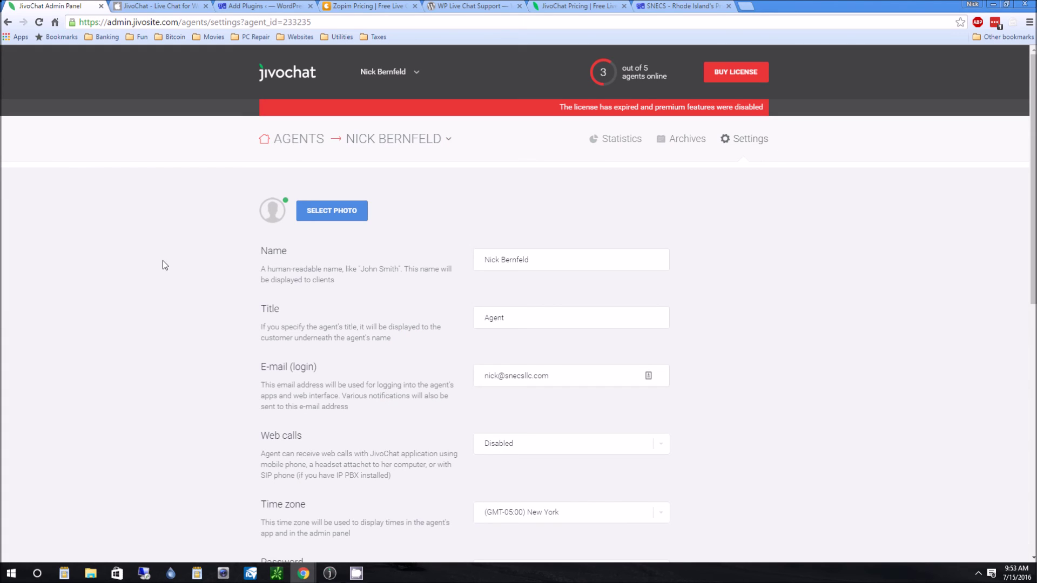